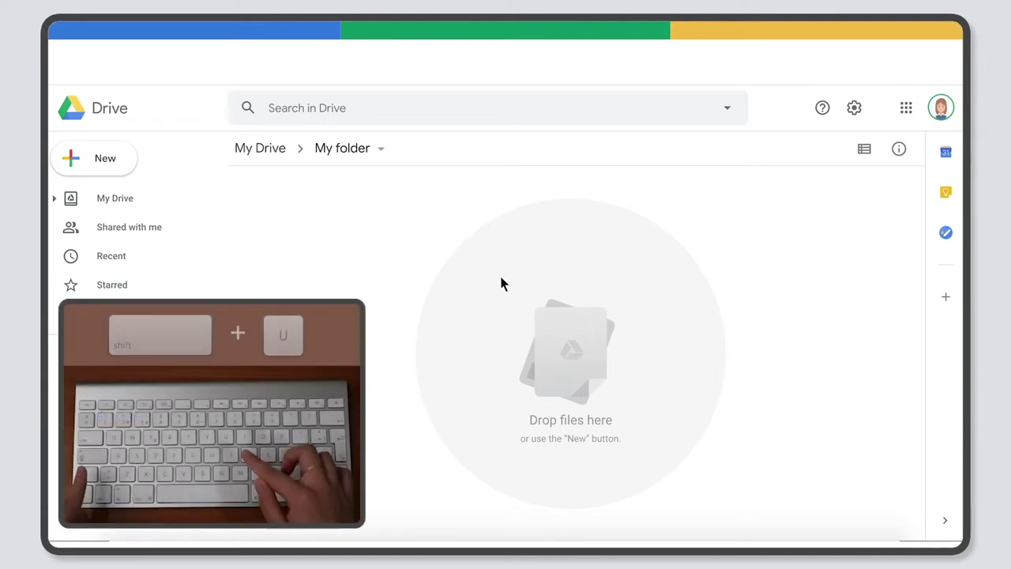
# Upload the-road-815297_1920.jpg with Shift+U and the Files to upload folder with Shift+I.
pyautogui.hotkey('shift', 'u')
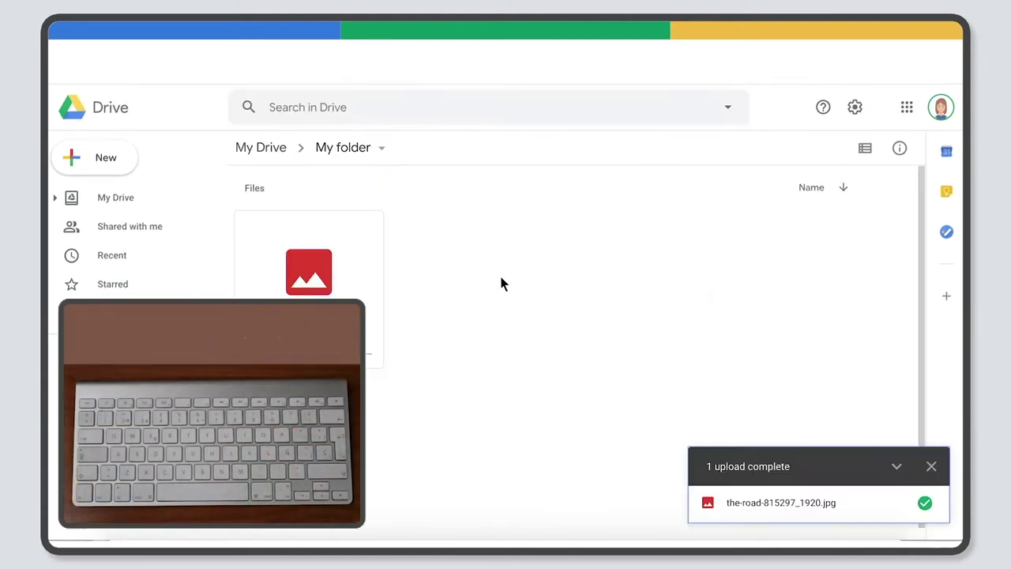
pyautogui.hotkey('shift', 'i')
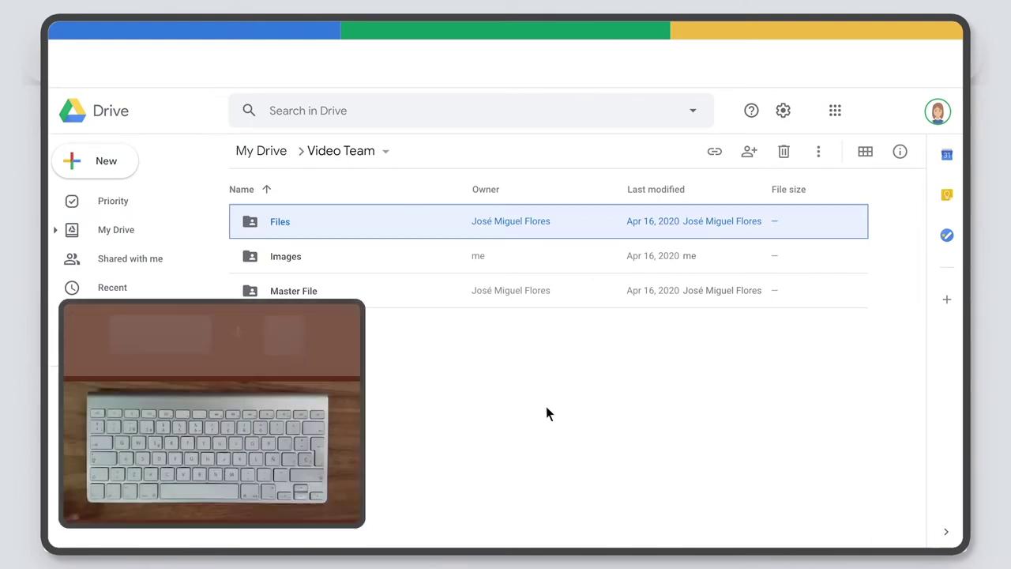
pyautogui.hotkey('shift', 'z')
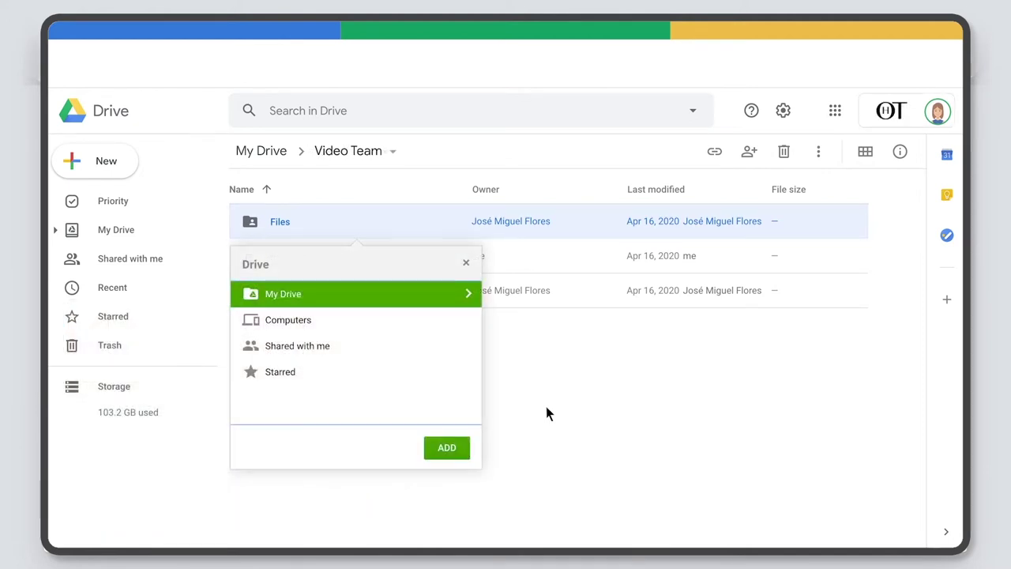
pyautogui.click(447, 447)
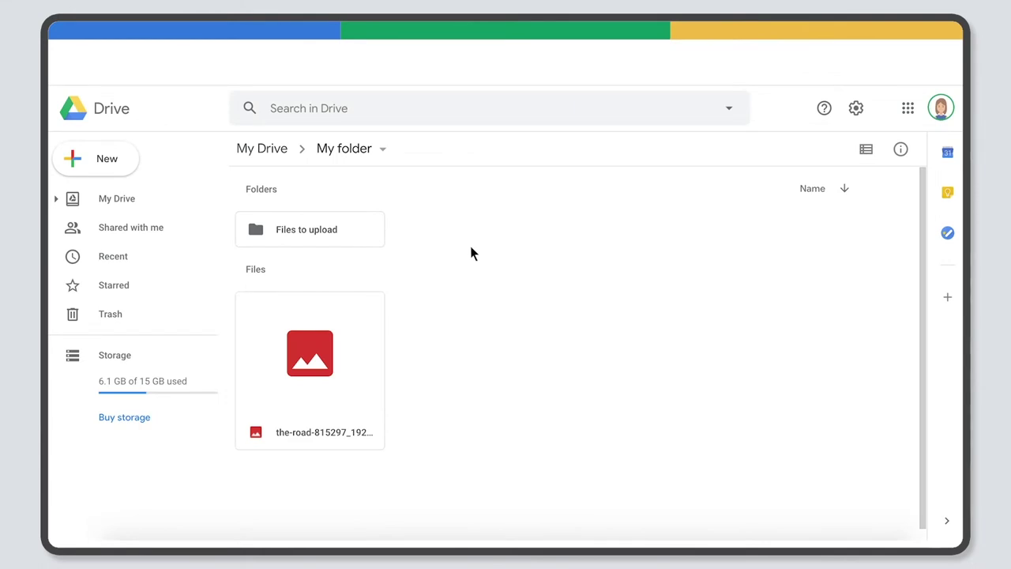
# Browse the Blank and From a template options under Google Docs, Sheets and Slides.
pyautogui.rightClick(471, 248)
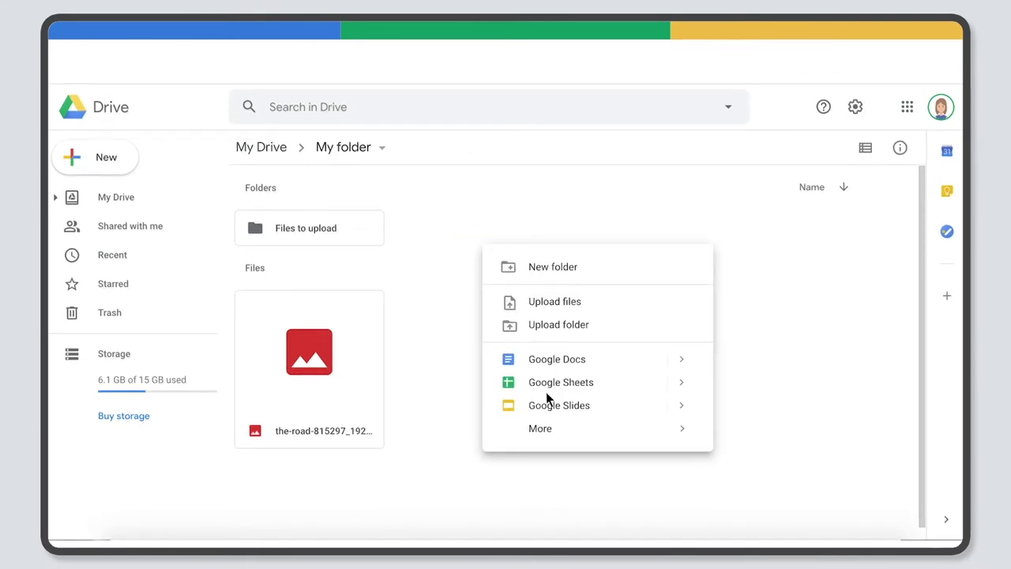
pyautogui.click(542, 359)
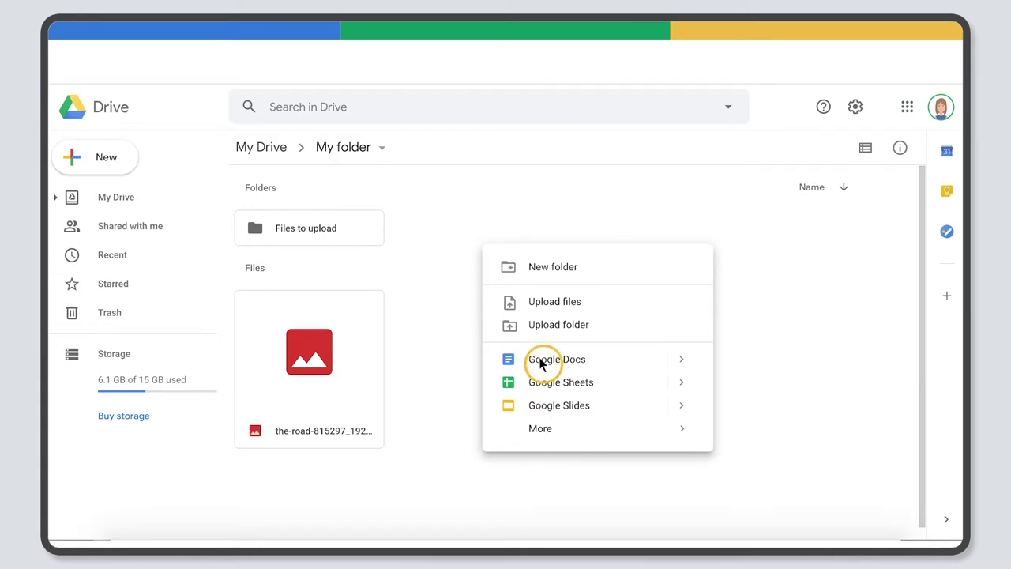
pyautogui.moveTo(542, 384)
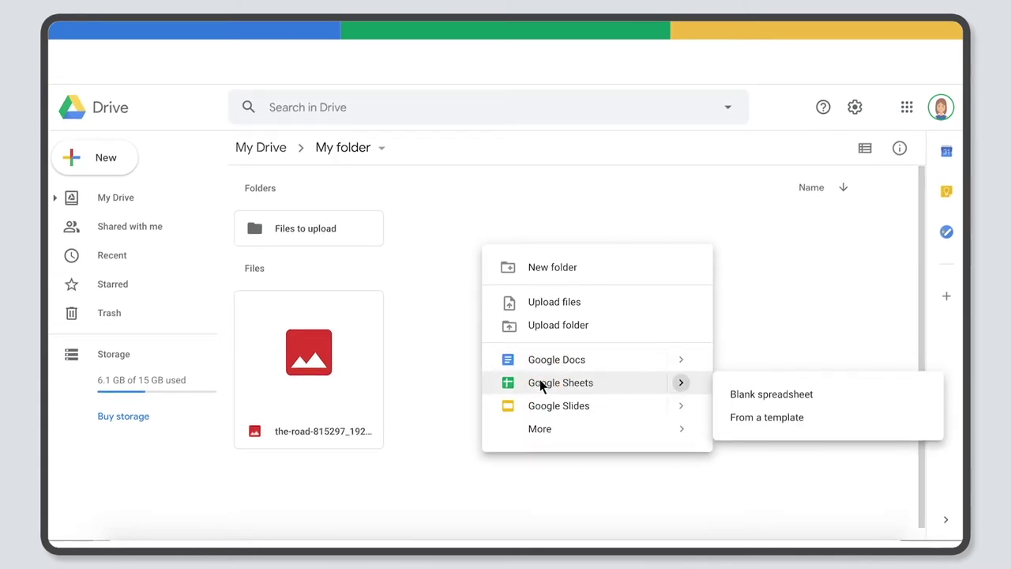
pyautogui.click(541, 406)
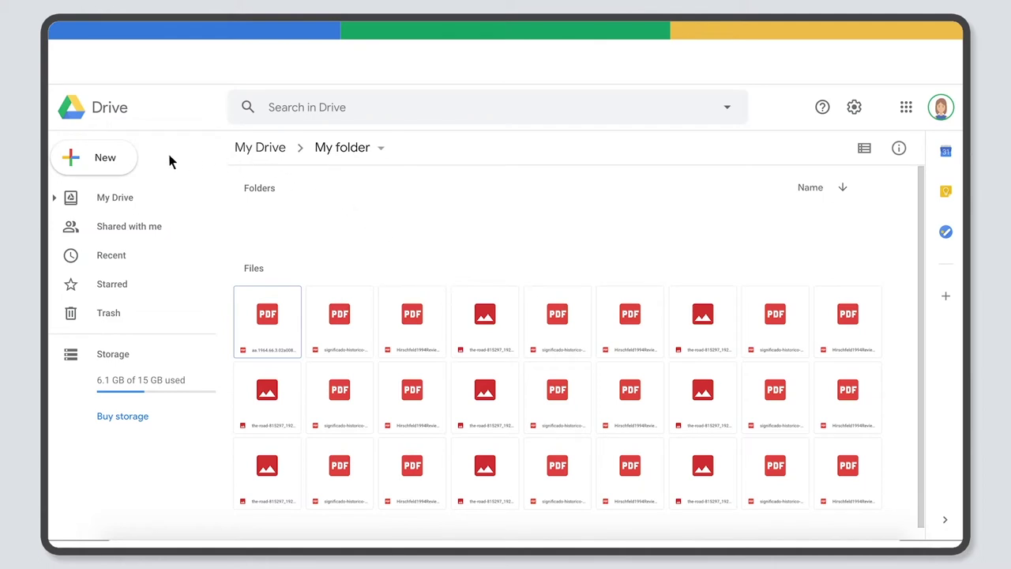
# Create a New Folder inside My folder from the New menu.
pyautogui.click(107, 162)
pyautogui.click(152, 168)
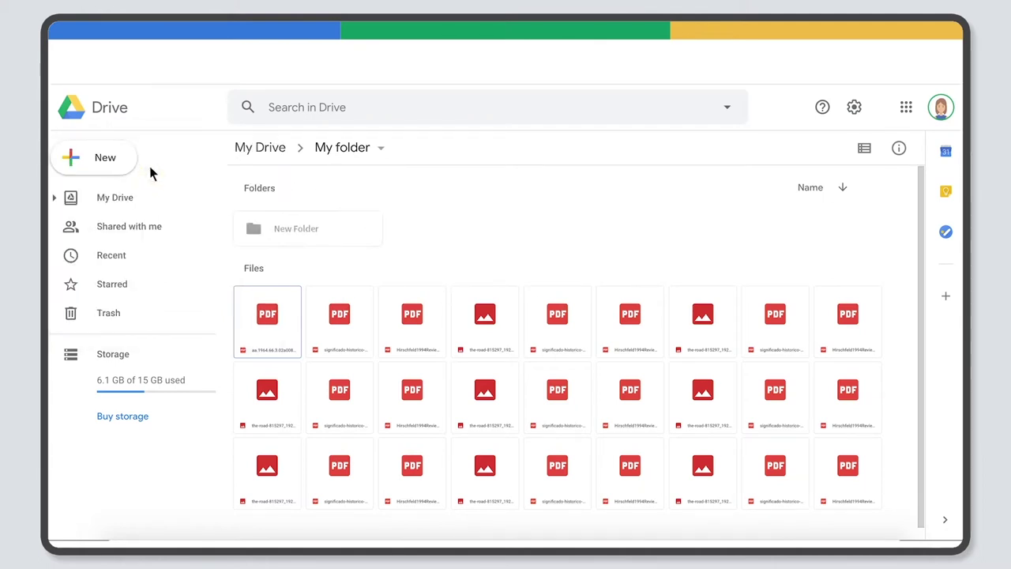
pyautogui.rightClick(506, 284)
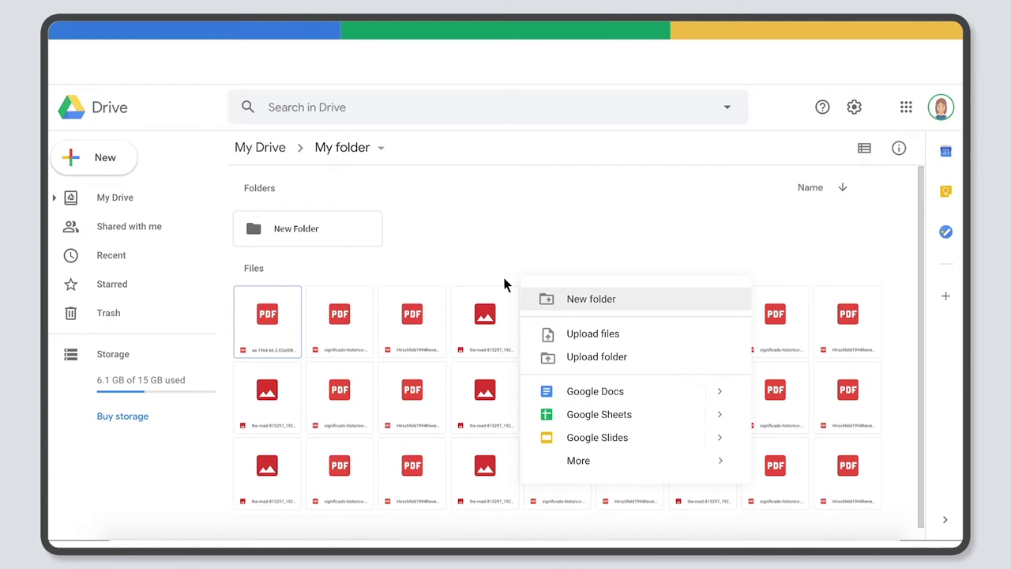
pyautogui.press('Escape')
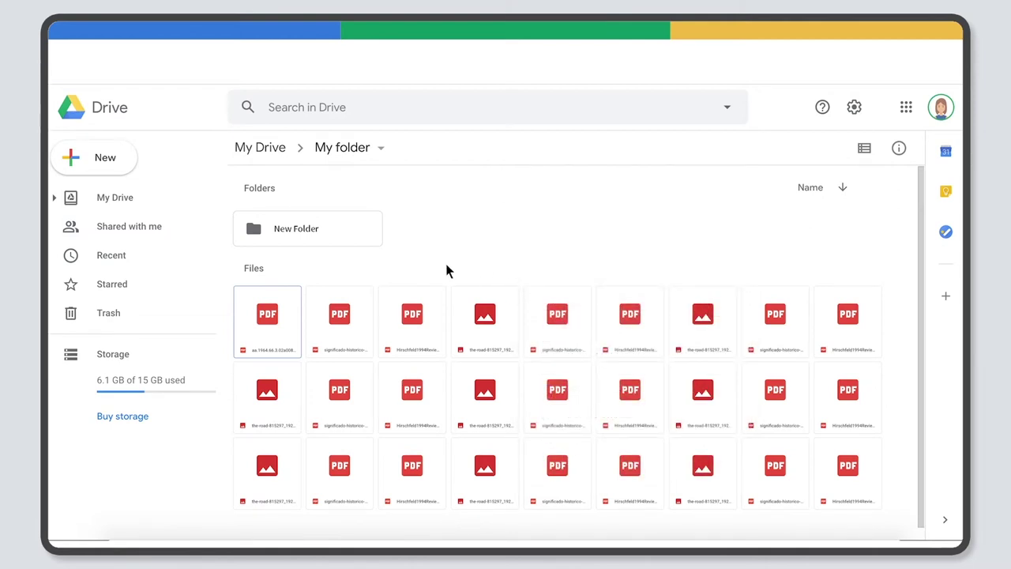
# Rename New Folder to 'English Writing Exercise' and box-select every file in My folder.
pyautogui.rightClick(266, 228)
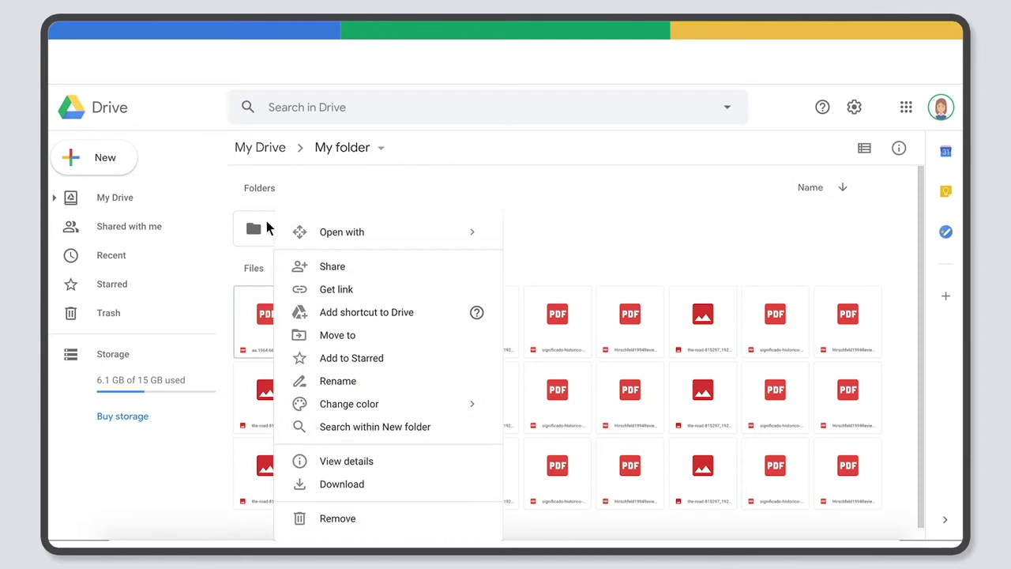
pyautogui.click(385, 386)
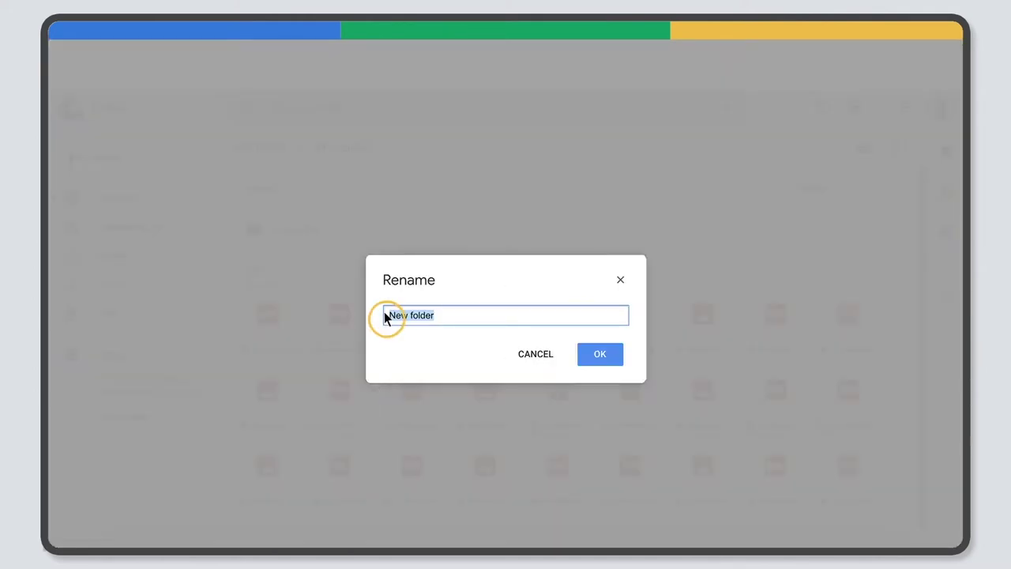
pyautogui.write('English Writing Exercise')
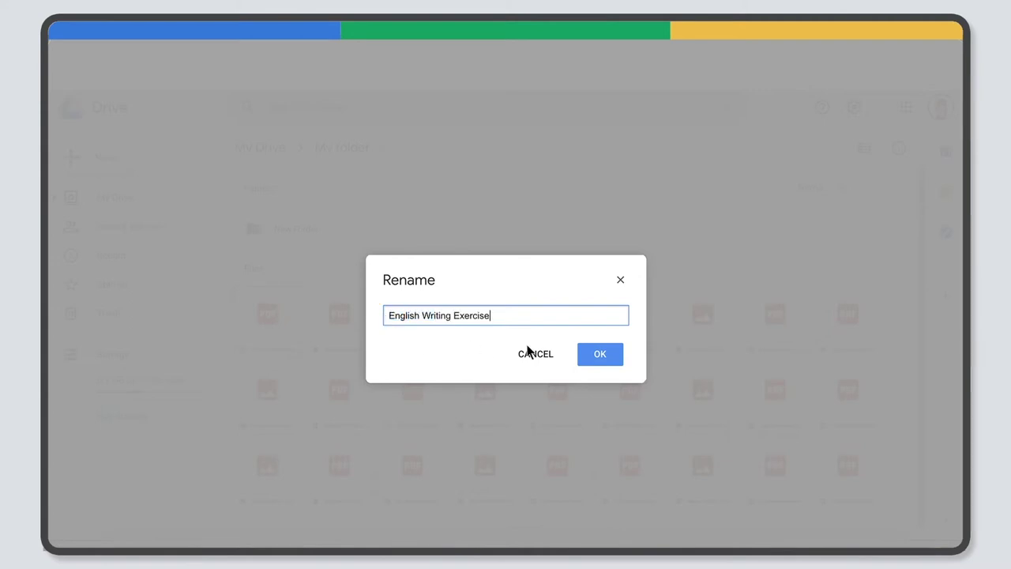
pyautogui.click(600, 353)
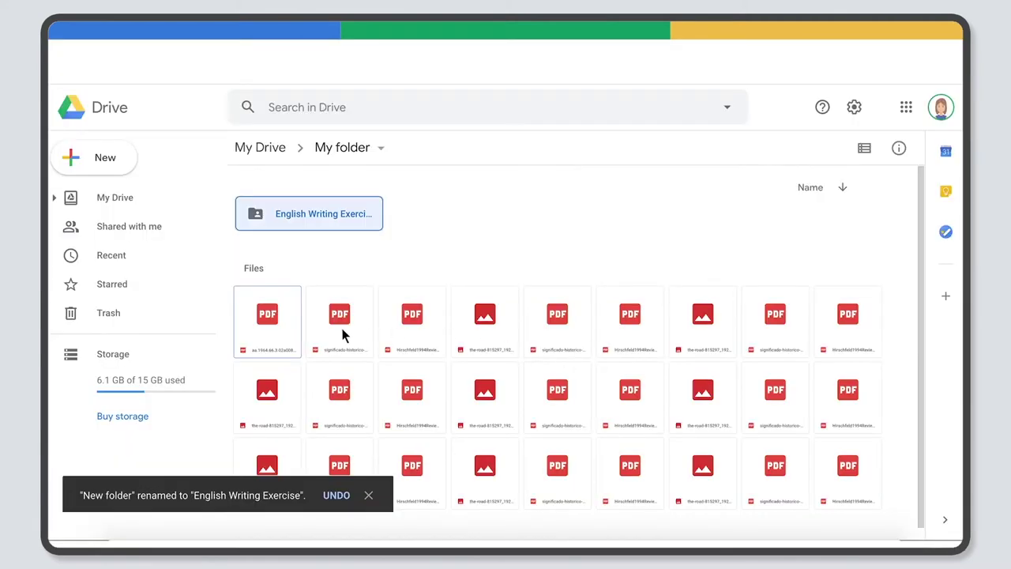
pyautogui.moveTo(229, 284); pyautogui.dragTo(845, 506)
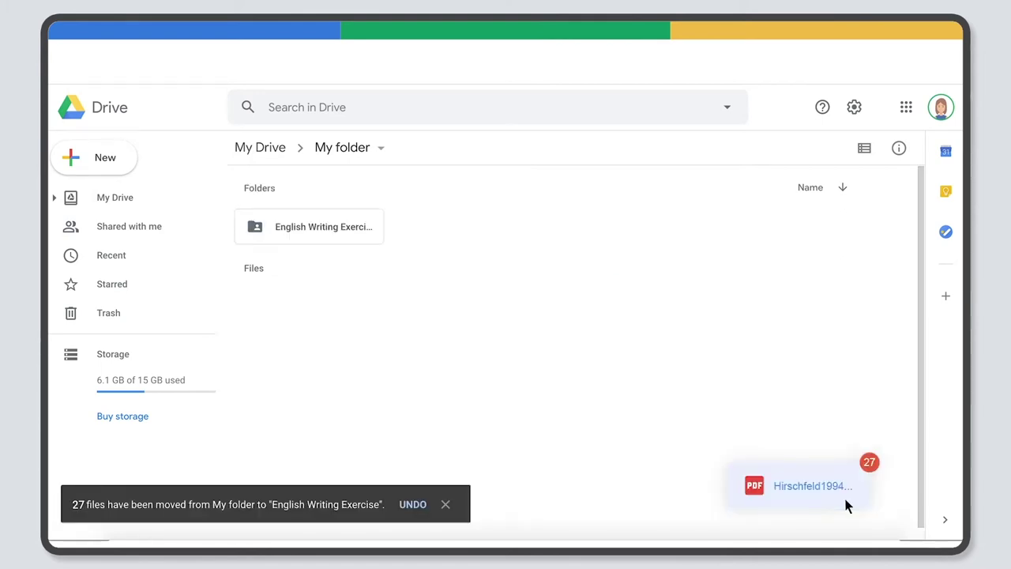
# Drag the 27 selected files onto English Writing Exercise and open that folder.
pyautogui.moveTo(845, 505); pyautogui.dragTo(322, 214)
pyautogui.doubleClick(322, 214)
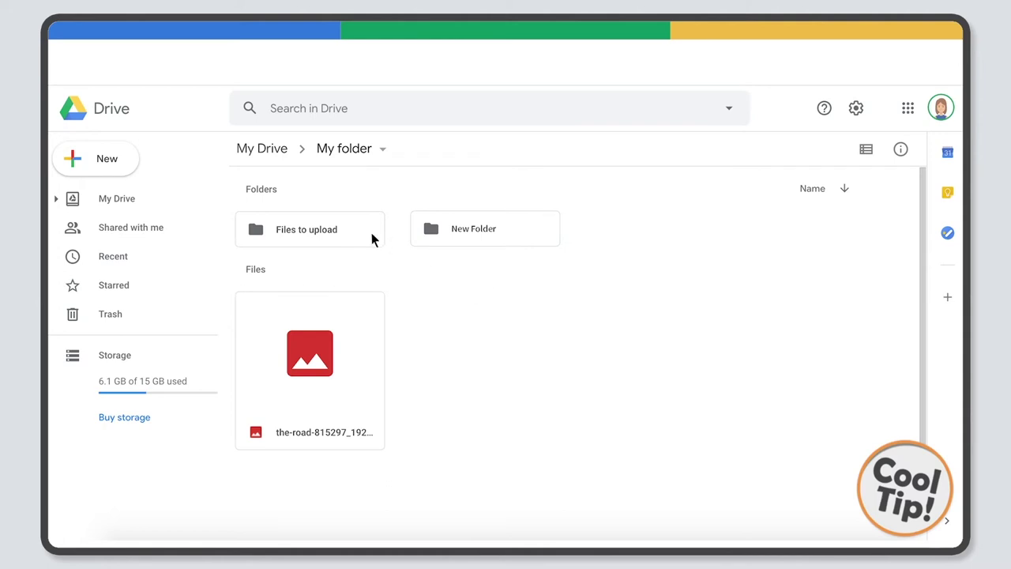
# Colour the Files to upload folder yellow using Change color.
pyautogui.rightClick(331, 222)
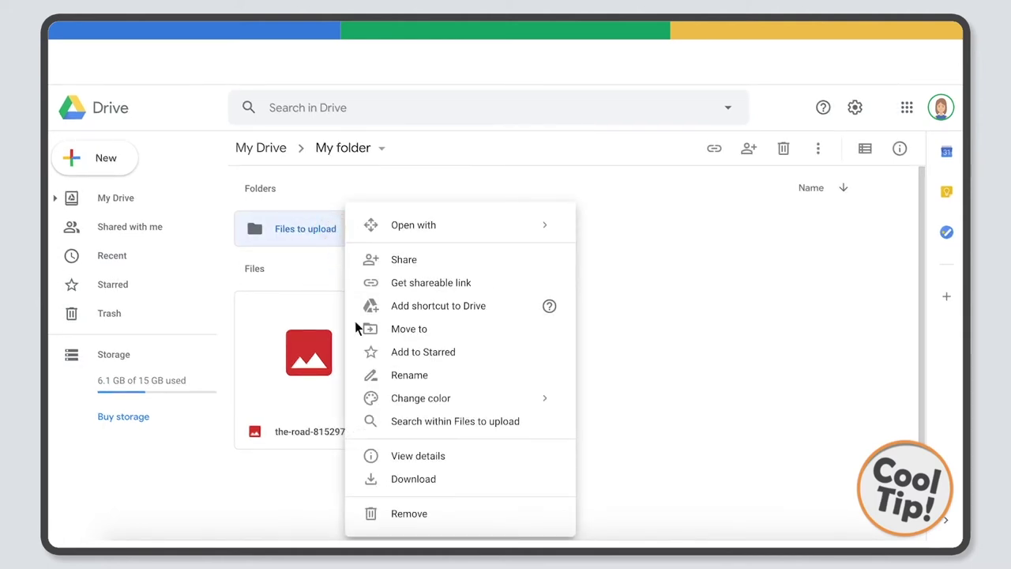
pyautogui.moveTo(408, 399)
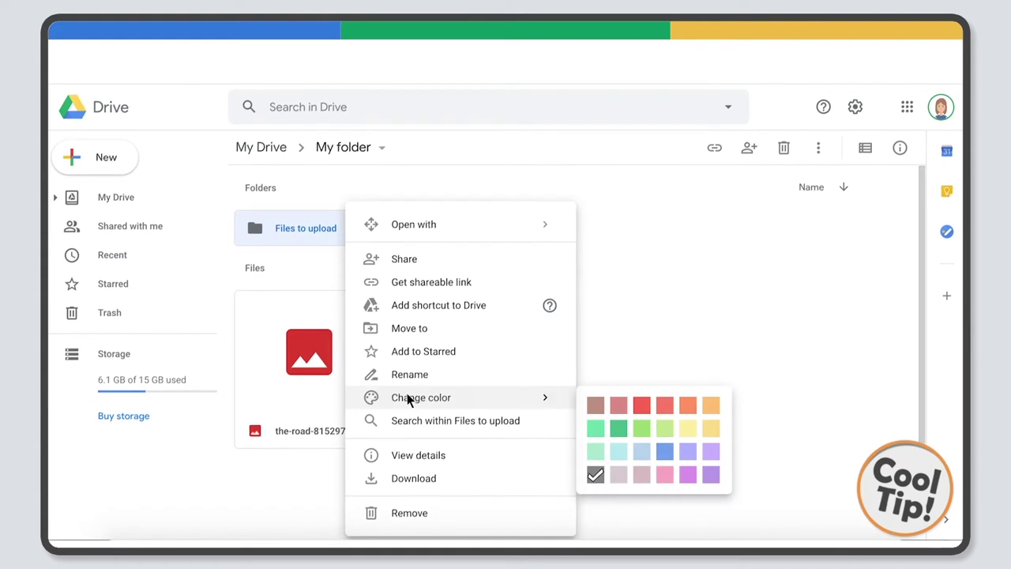
pyautogui.click(686, 426)
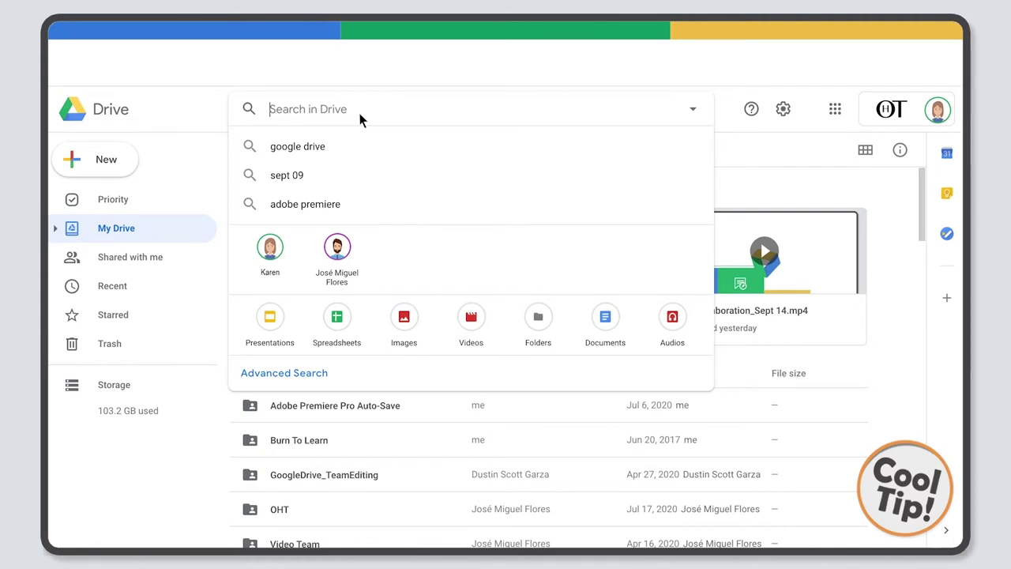
# Enter 12-02-2020 in the Drive search box and highlight the Client Proposal_XYZ suggestion.
pyautogui.write('12')
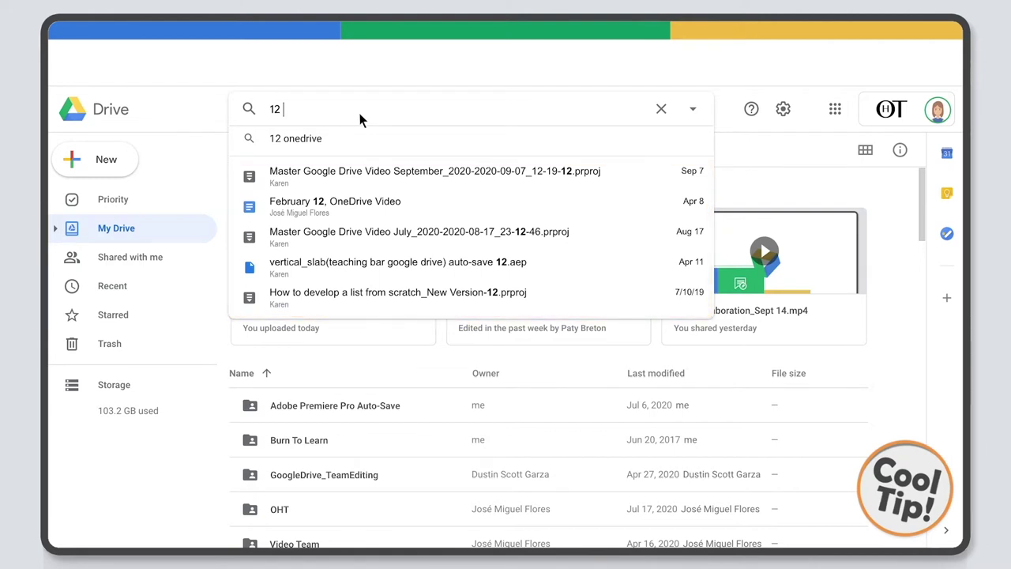
pyautogui.press('BackSpace')
pyautogui.write('-02')
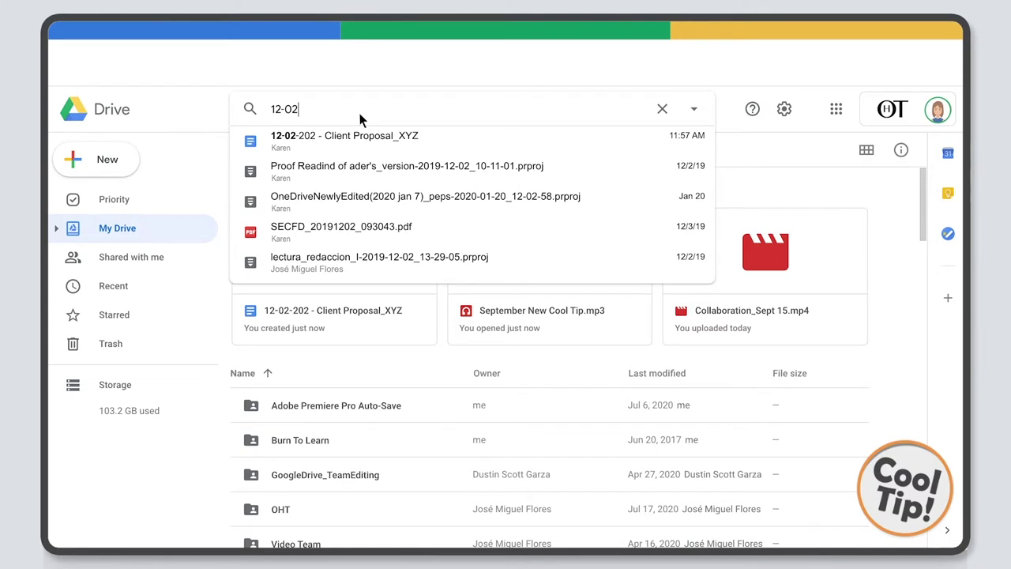
pyautogui.write('-2020')
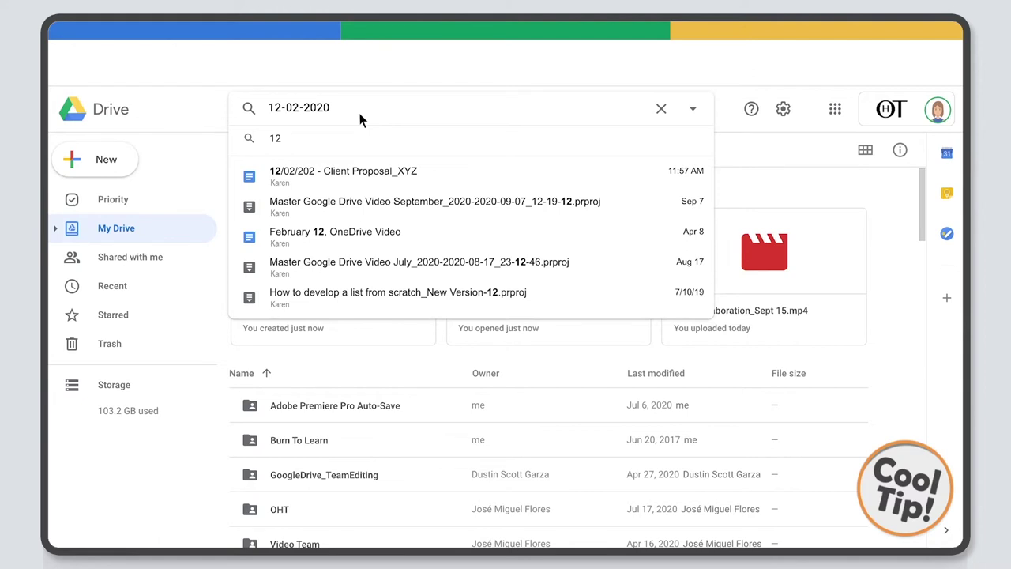
pyautogui.press('Down')
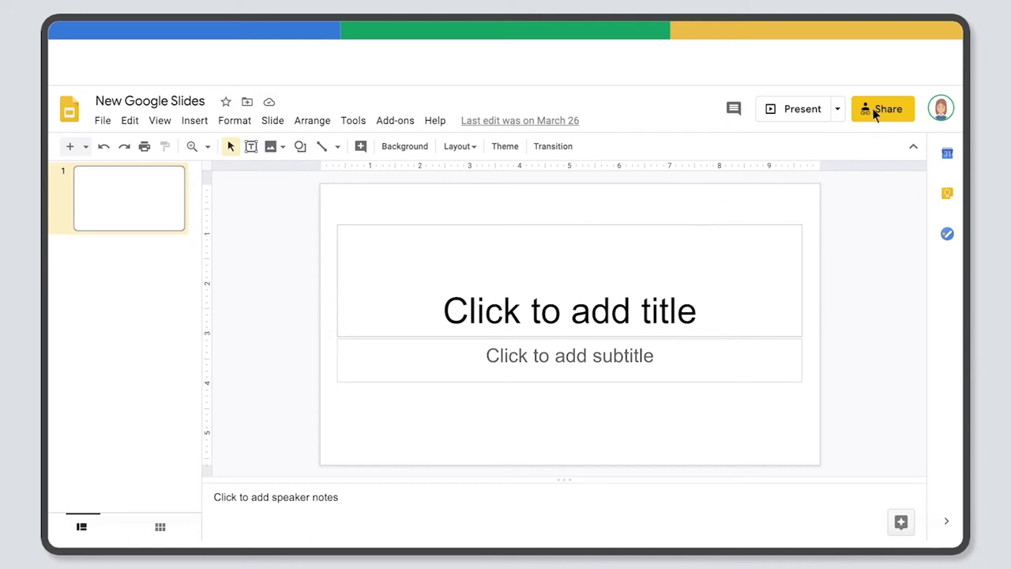
# Add the collaborator's e-mail address as a recipient in the presentation's Share dialog.
pyautogui.click(876, 110)
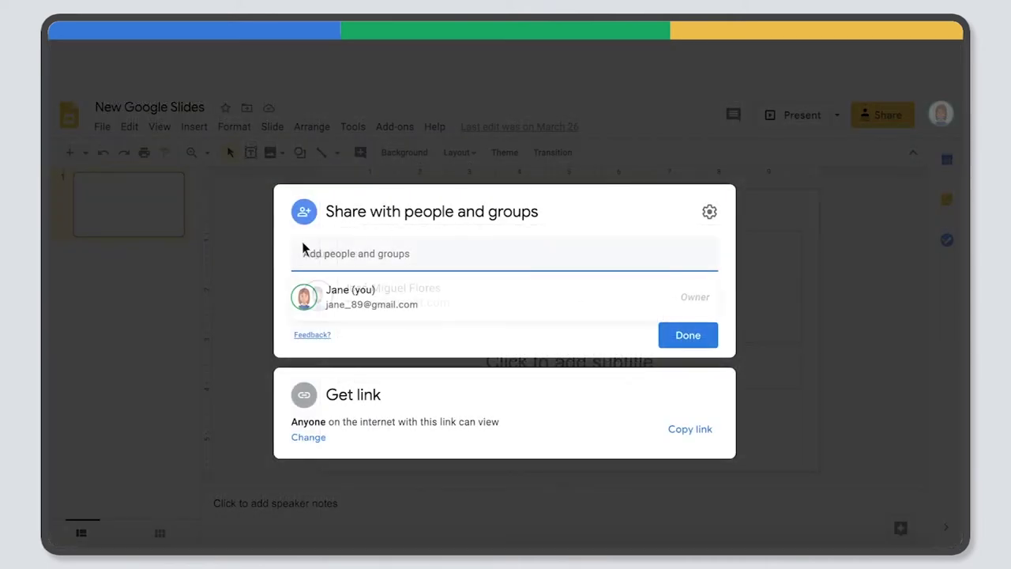
pyautogui.press('Return')
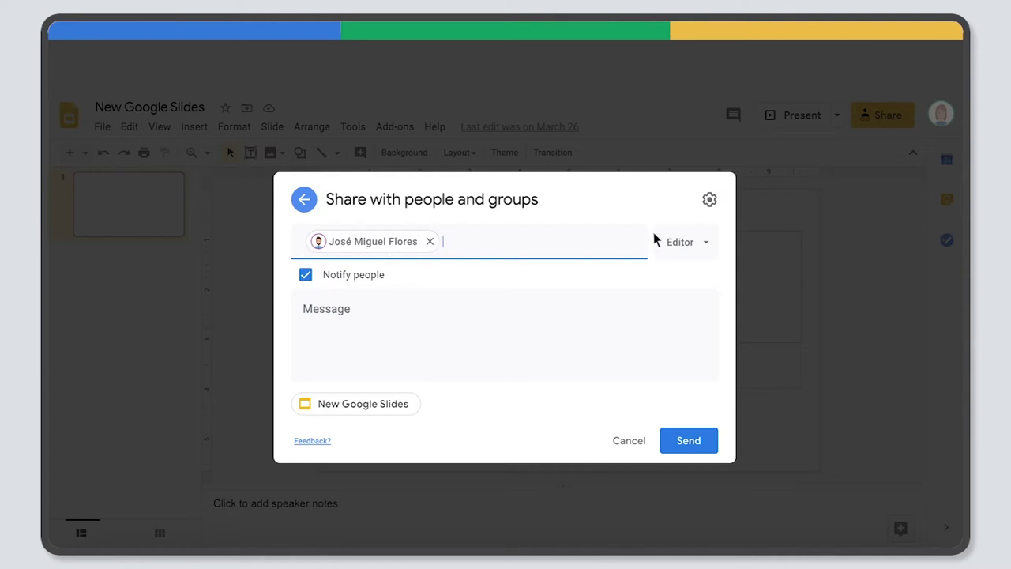
# Switch the collaborator's access from Editor to Viewer, then to Commenter.
pyautogui.click(678, 240)
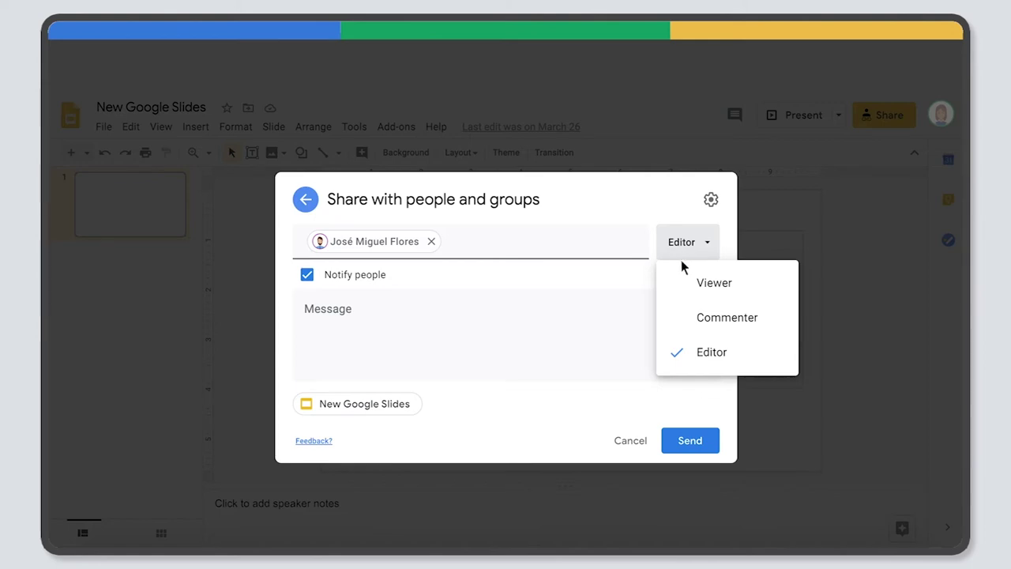
pyautogui.click(677, 283)
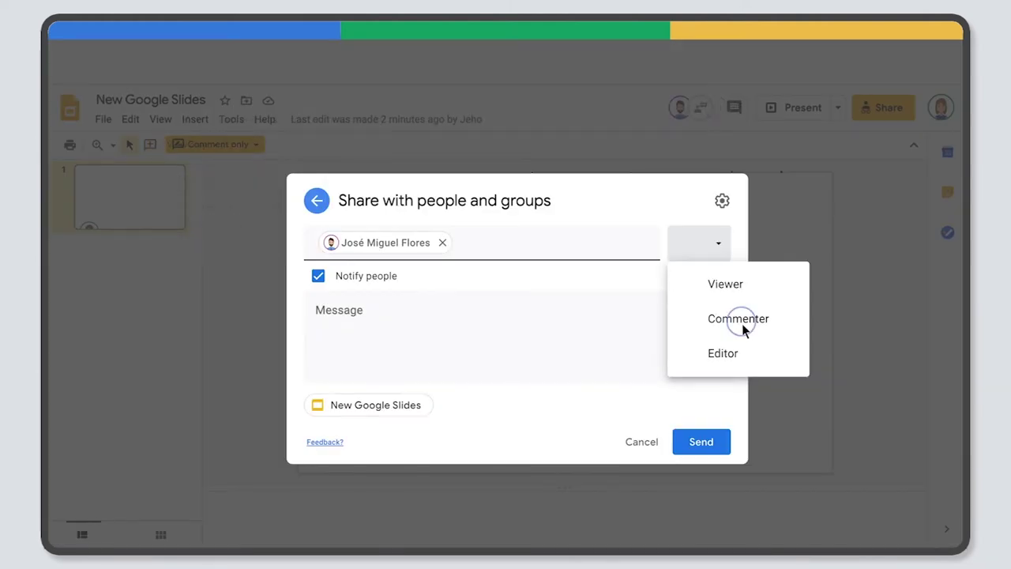
pyautogui.click(740, 320)
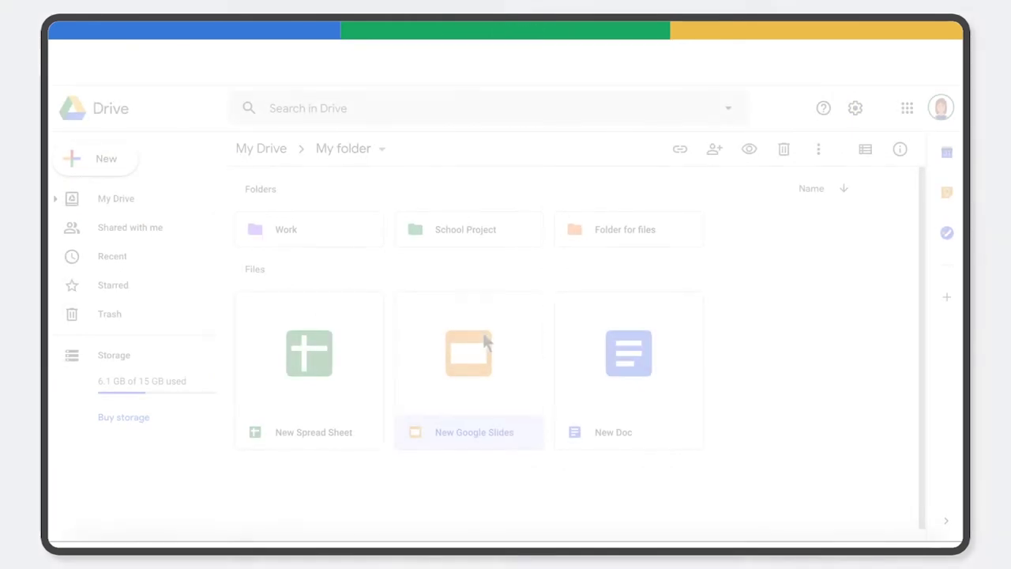
# Open sharing for New Google Slides, then get its shareable link and copy it.
pyautogui.rightClick(485, 341)
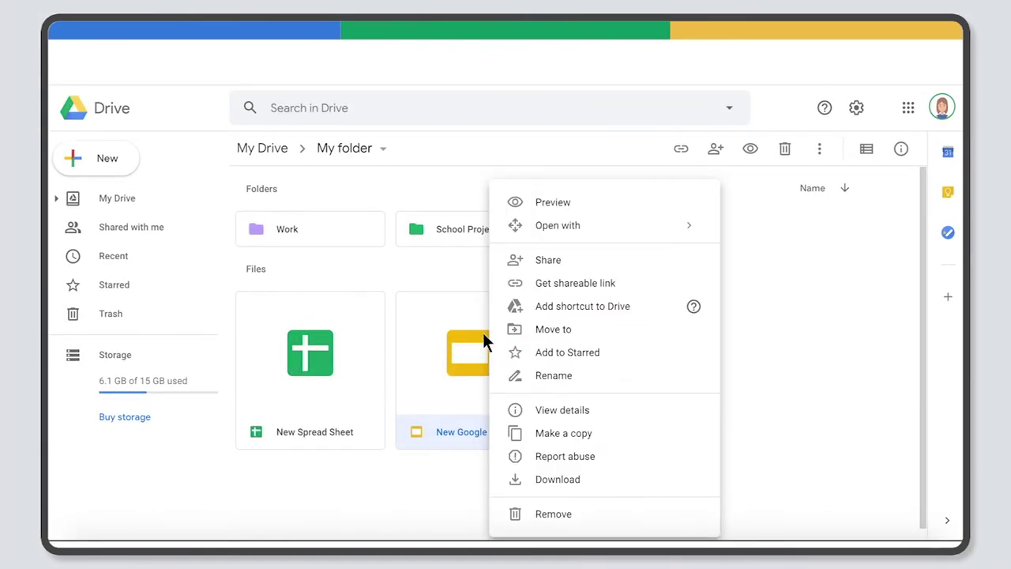
pyautogui.click(581, 261)
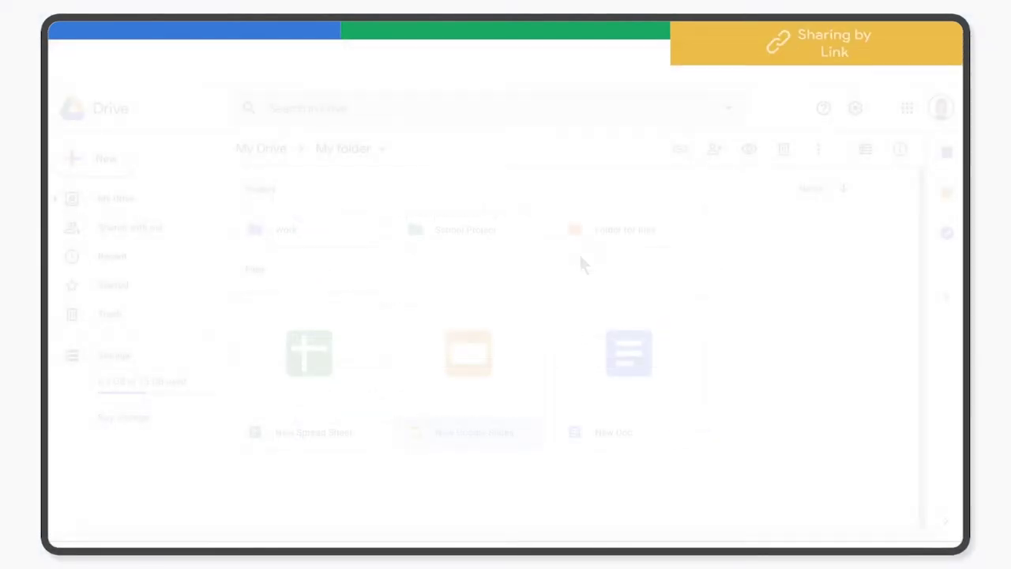
pyautogui.rightClick(445, 334)
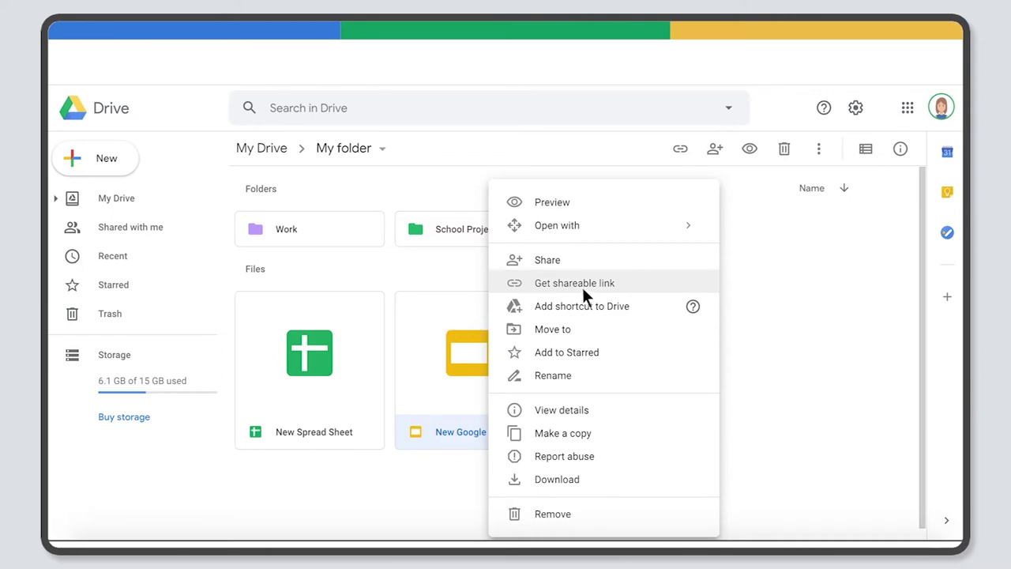
pyautogui.click(632, 283)
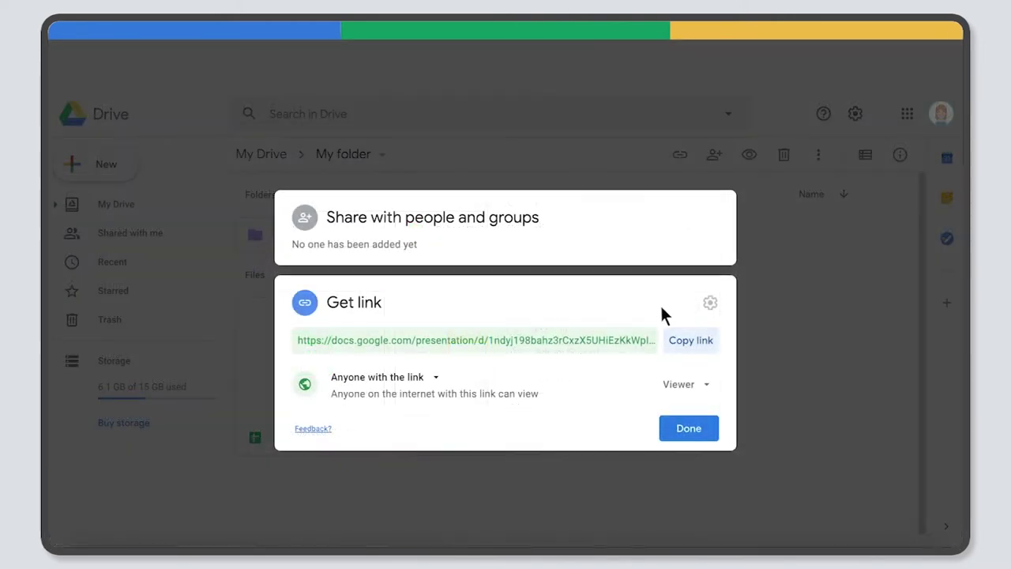
pyautogui.click(694, 346)
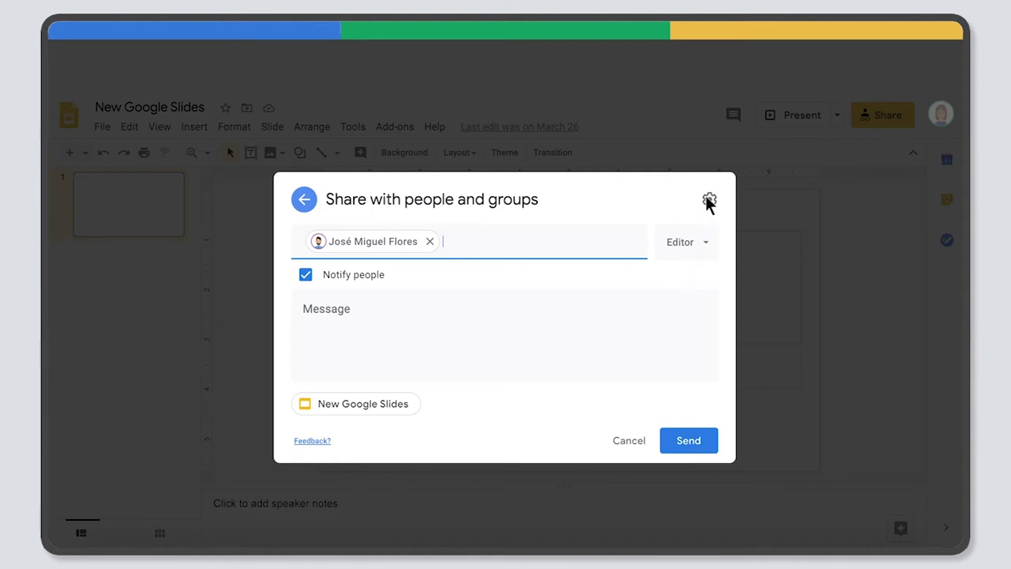
# Open the Share with people settings through the gear icon in the Share dialog.
pyautogui.click(709, 203)
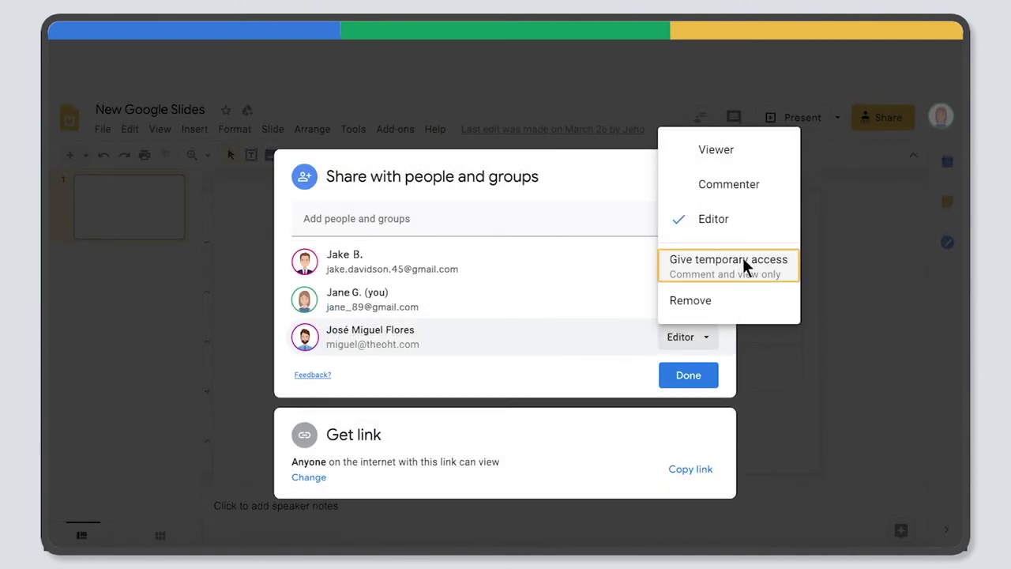
# Choose Give temporary access in the collaborator's role dropdown, granting 30-day comment access.
pyautogui.click(744, 261)
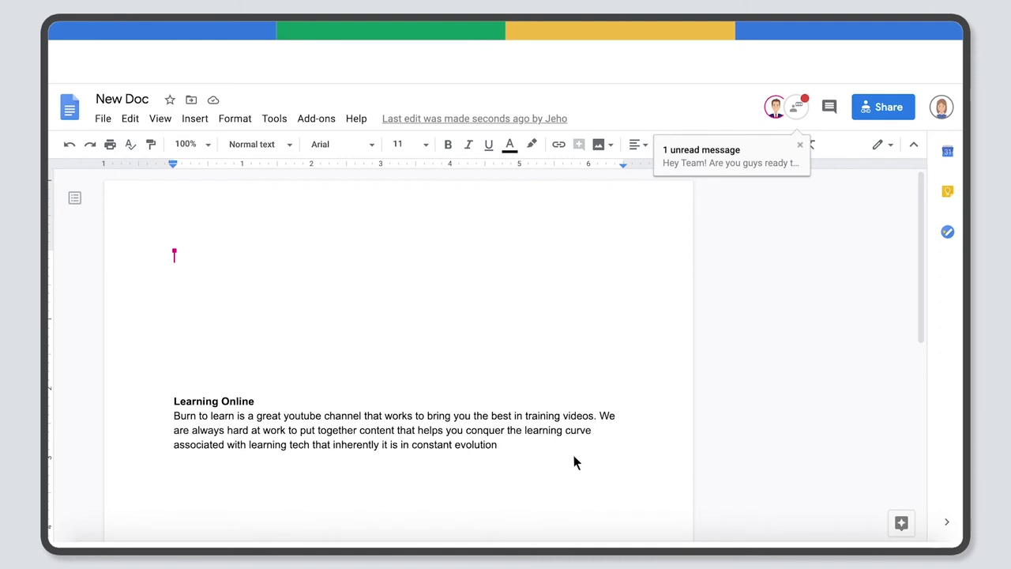
# Read the team's message in the collaborator chat, then select the Learning Online heading and its paragraph.
pyautogui.click(793, 109)
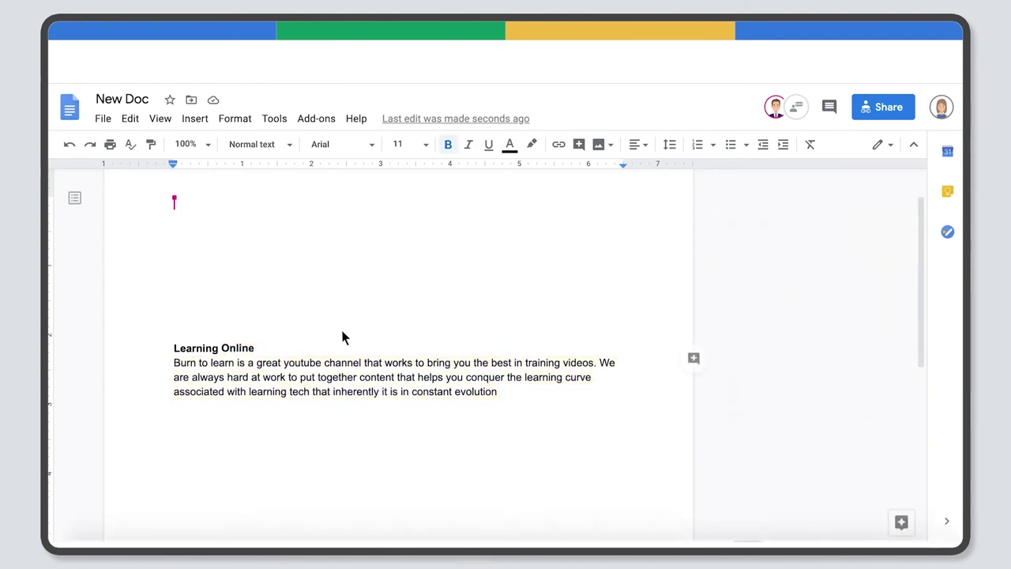
pyautogui.doubleClick(237, 348)
pyautogui.keyDown('shift'); pyautogui.click(533, 382); pyautogui.keyUp('shift')
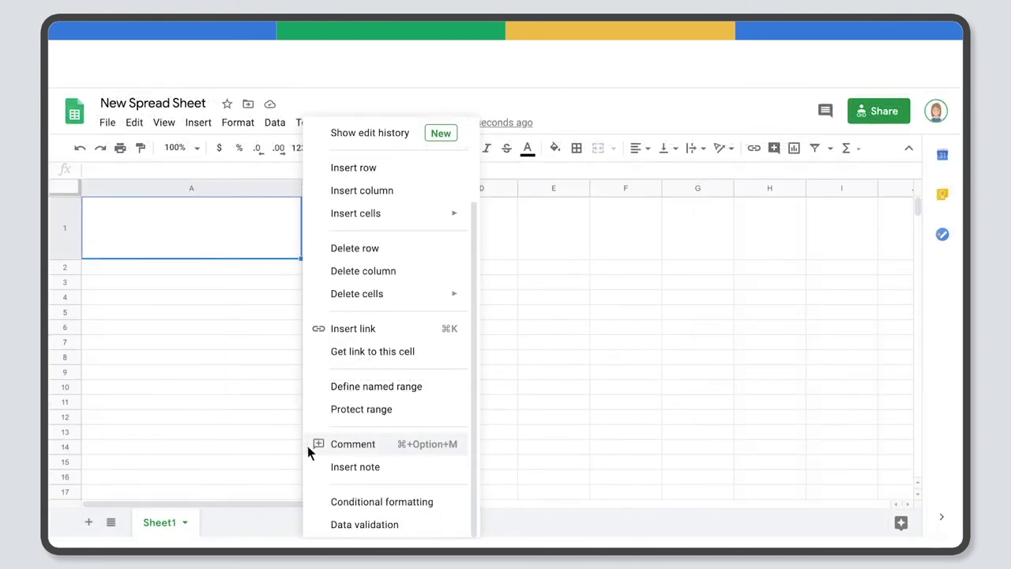
# Add the comment 'May this be the Head Title' to cell A1.
pyautogui.click(318, 444)
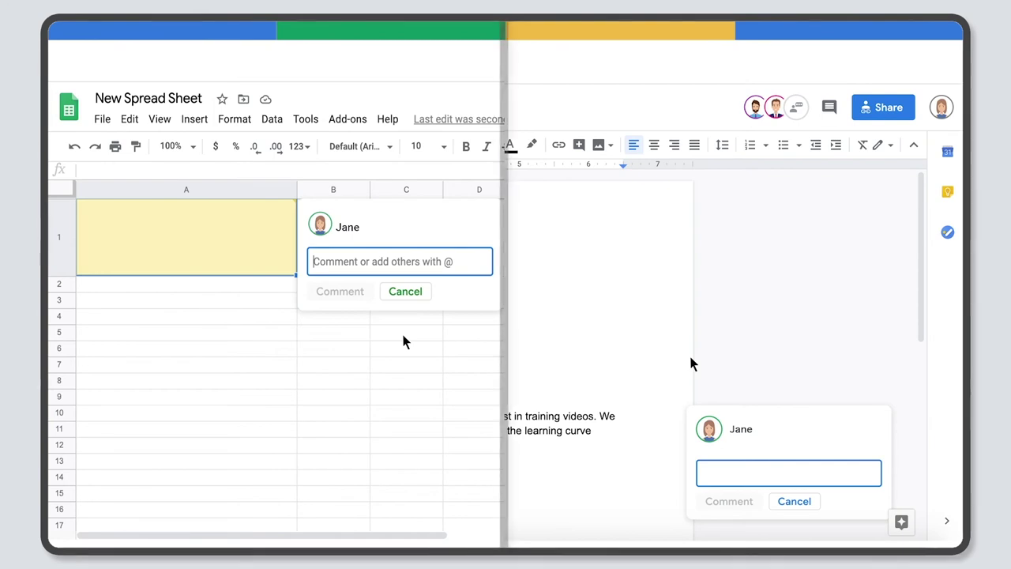
pyautogui.click(314, 262)
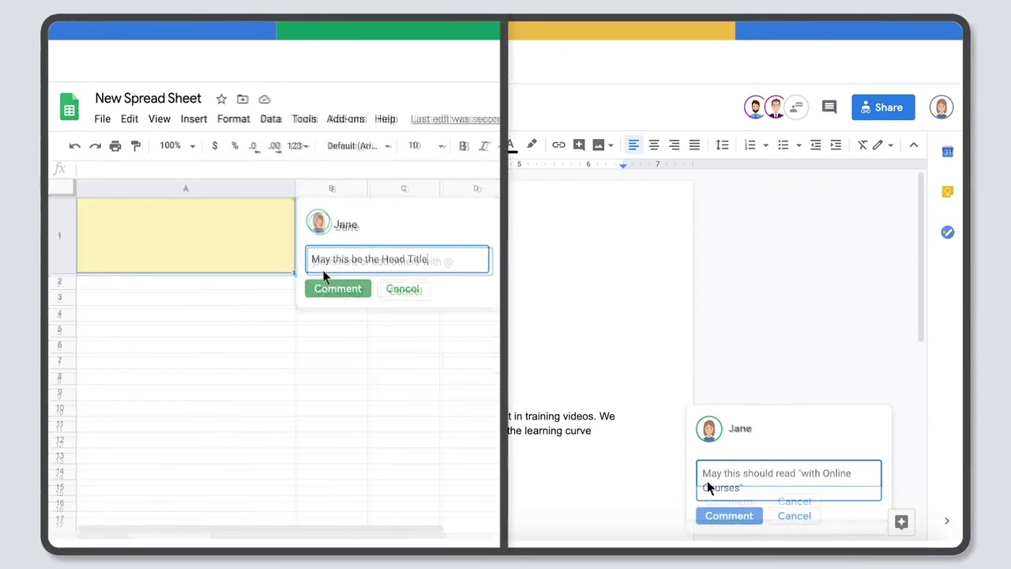
pyautogui.click(336, 289)
pyautogui.click(726, 515)
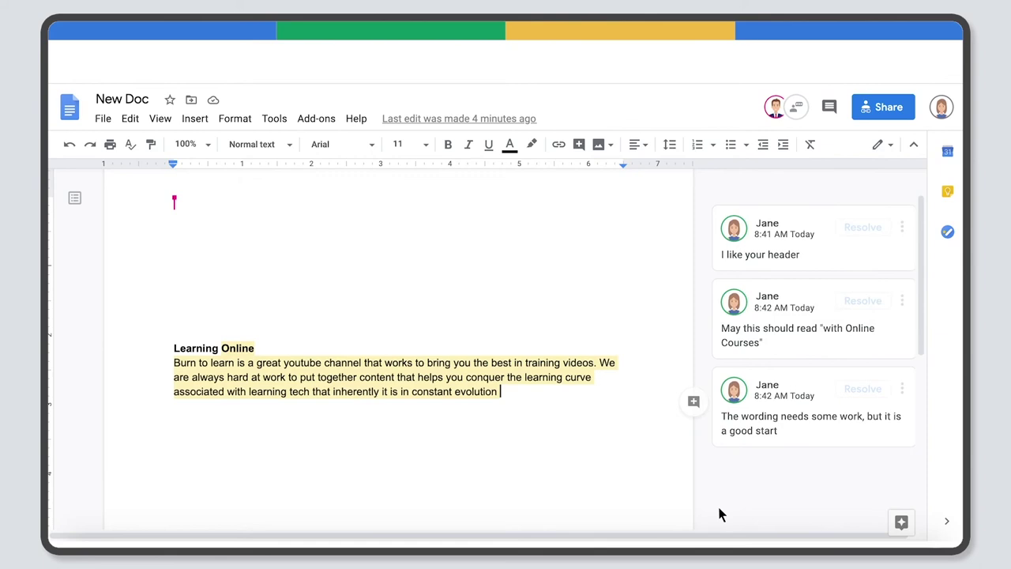
# Reply 'Nice!!!' to the 'I like your header' comment and resolve that thread.
pyautogui.click(777, 238)
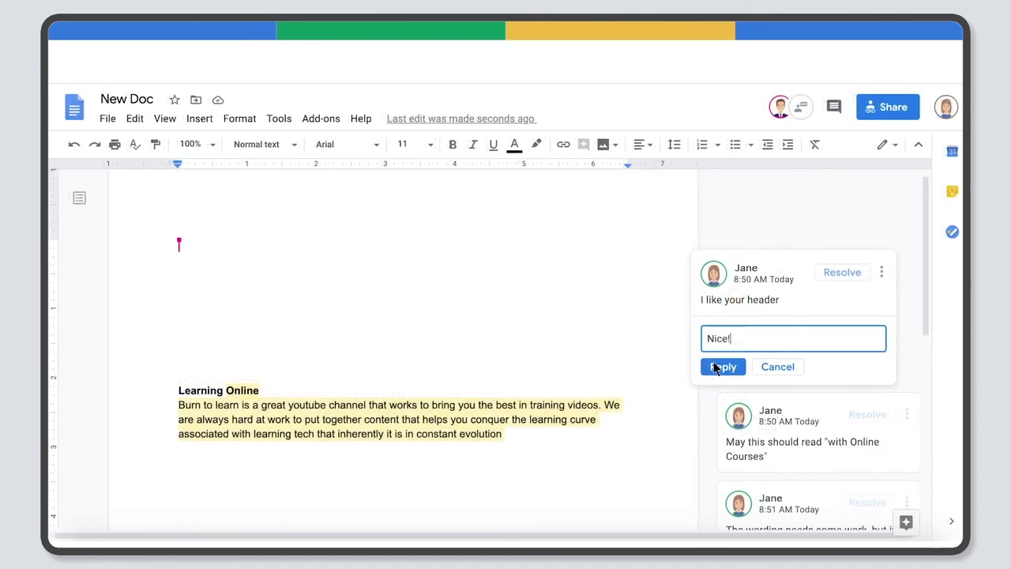
pyautogui.click(714, 366)
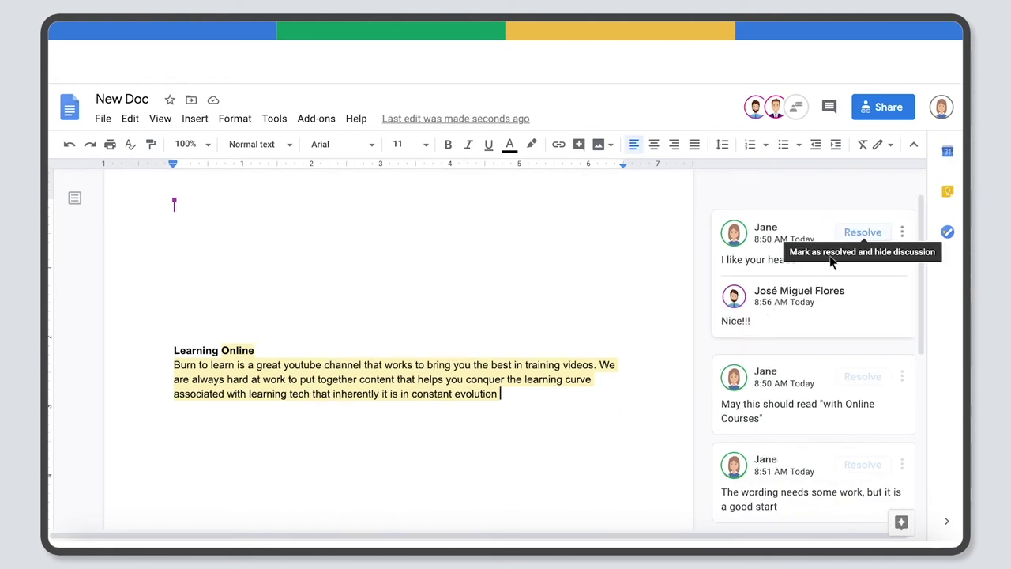
pyautogui.click(859, 232)
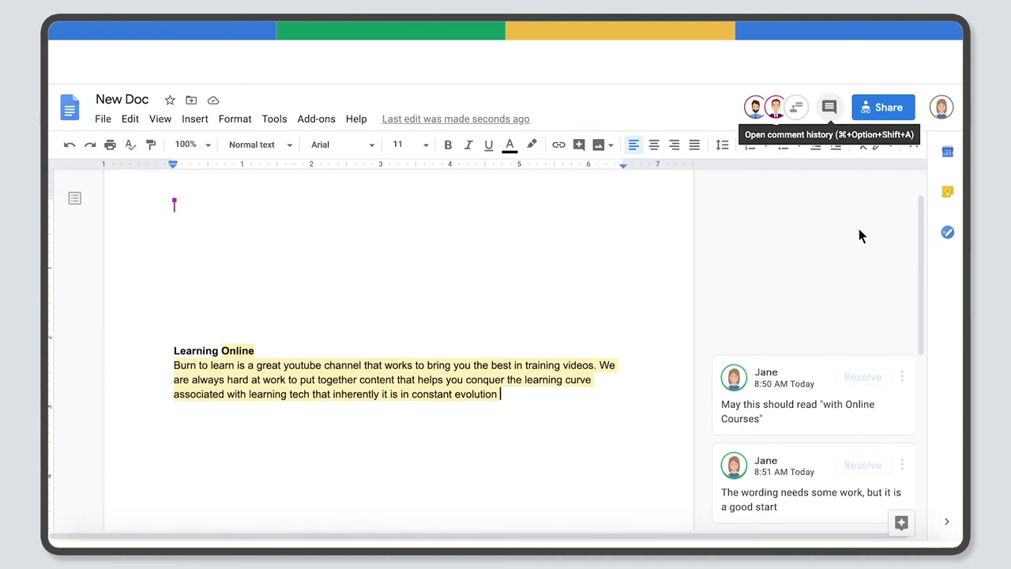
# Re-open the resolved 'I like your header' thread from the comment history.
pyautogui.click(830, 107)
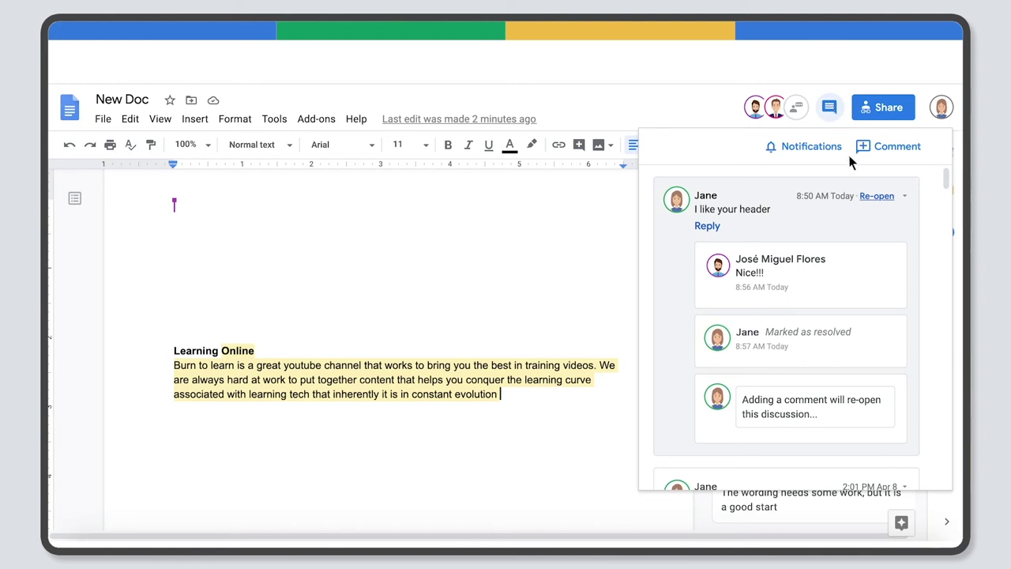
pyautogui.click(866, 197)
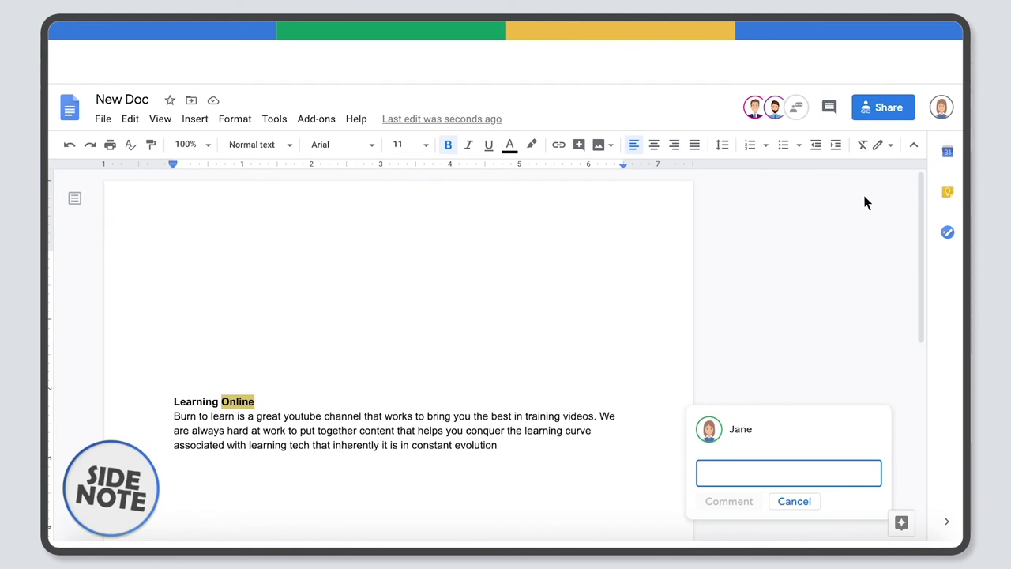
pyautogui.click(706, 467)
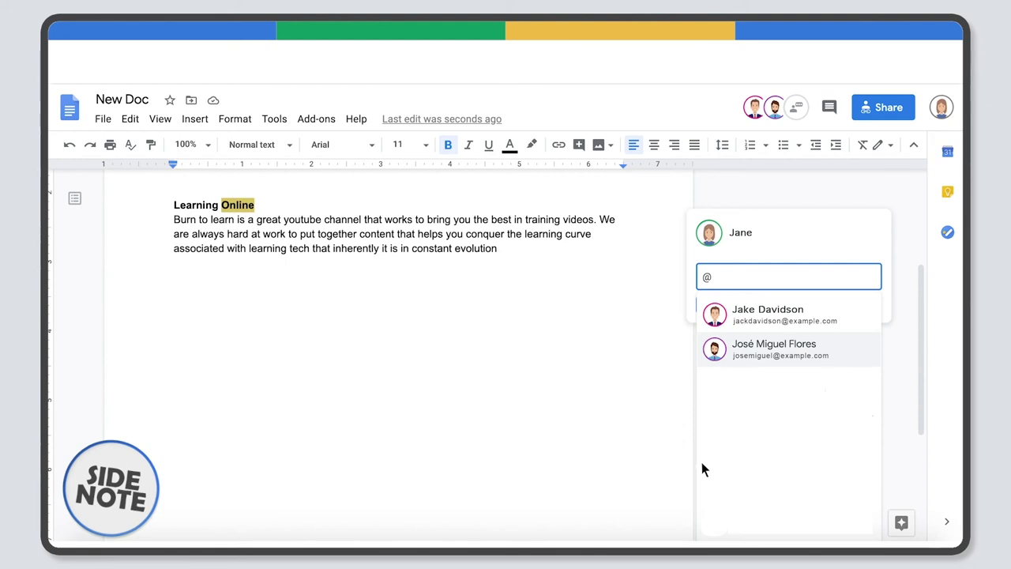
pyautogui.click(755, 347)
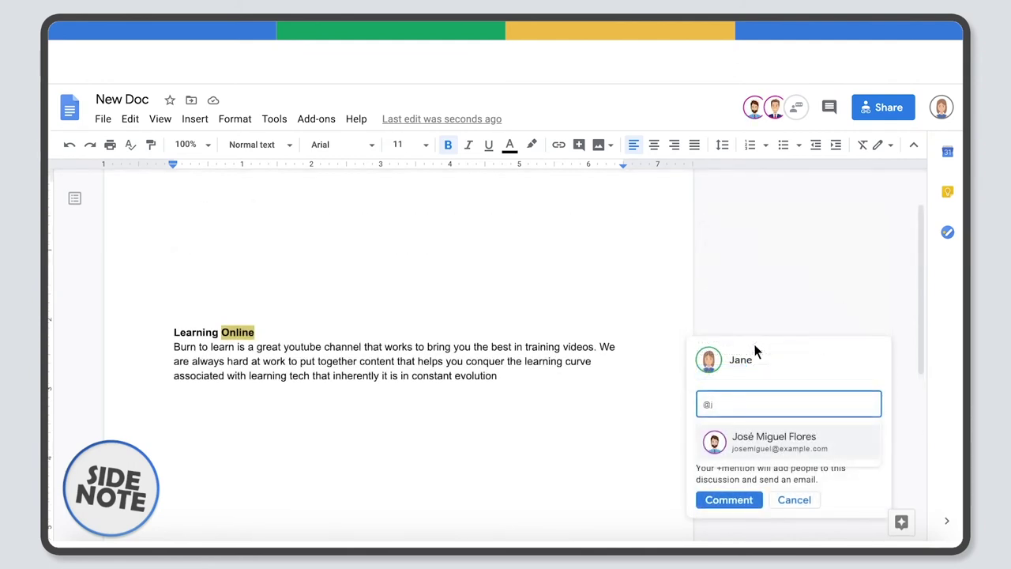
pyautogui.write('osemiguel@example.com')
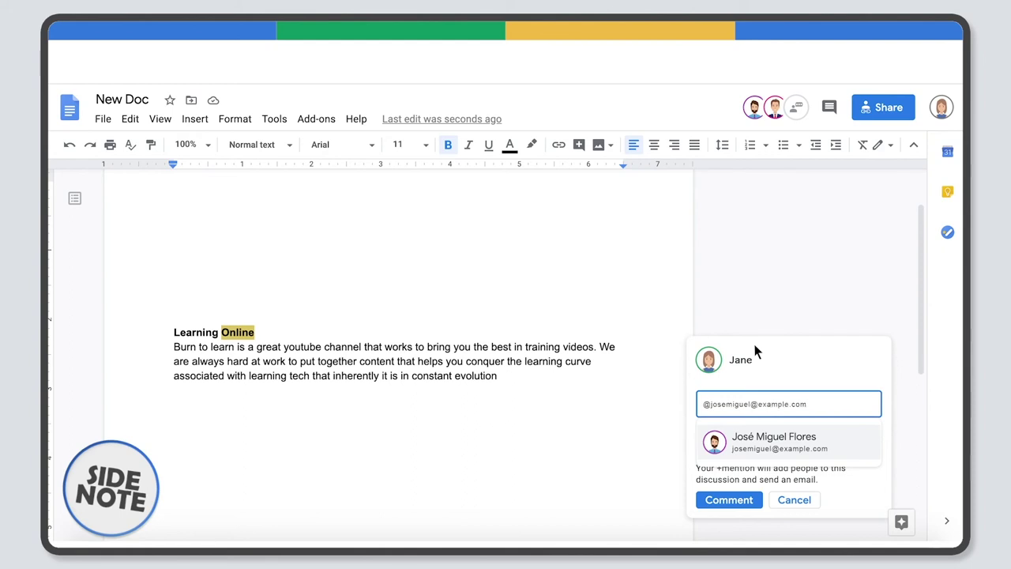
pyautogui.click(722, 500)
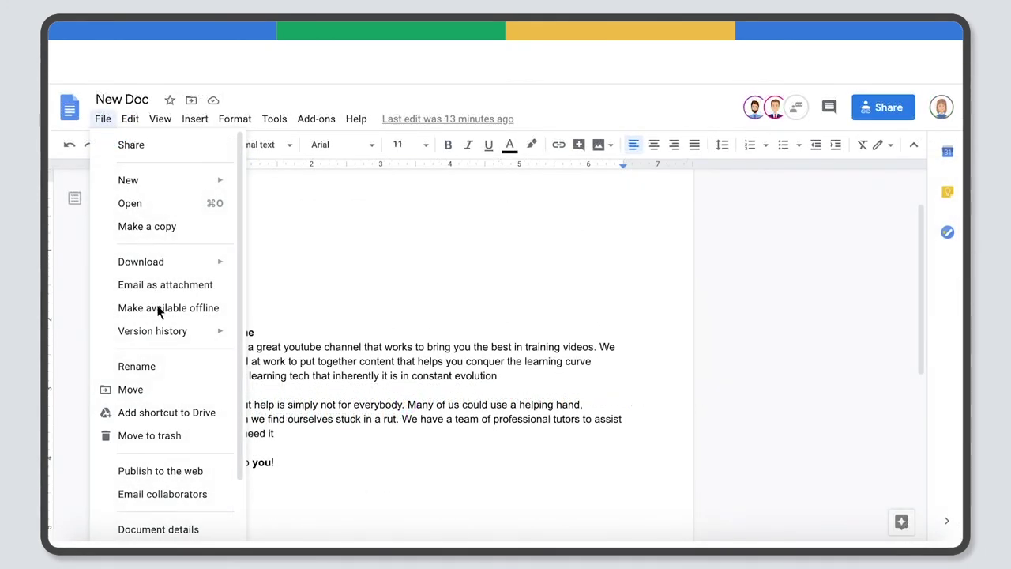
# Name the current version 'Thursday, 18'.
pyautogui.moveTo(162, 330)
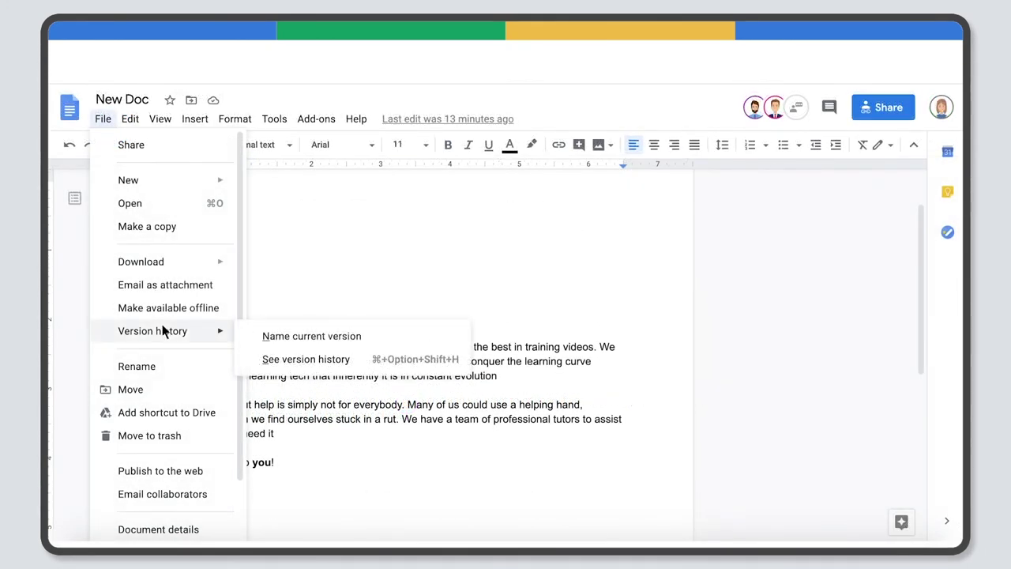
pyautogui.click(311, 336)
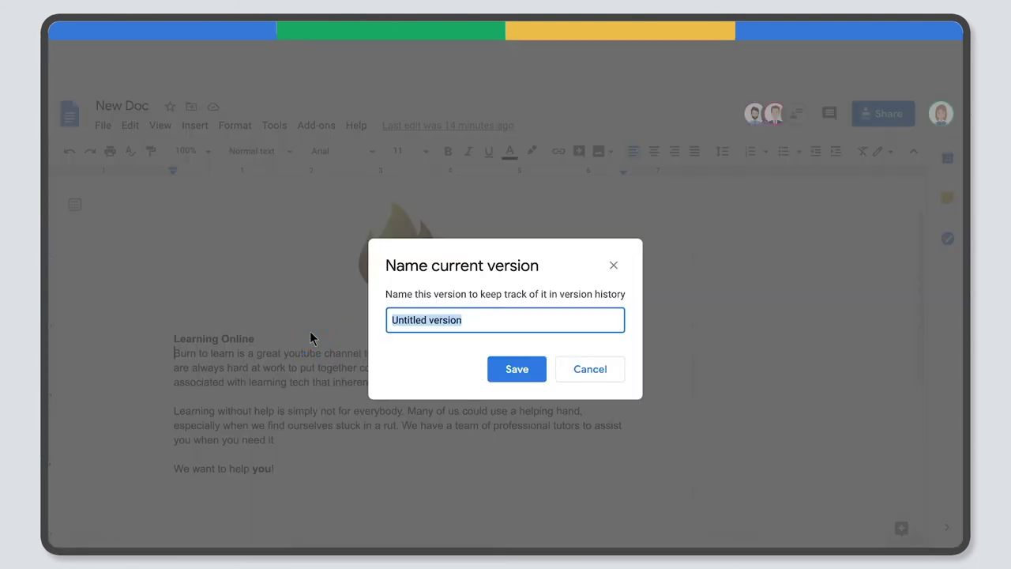
pyautogui.click(399, 316)
pyautogui.write('Thursday, 18')
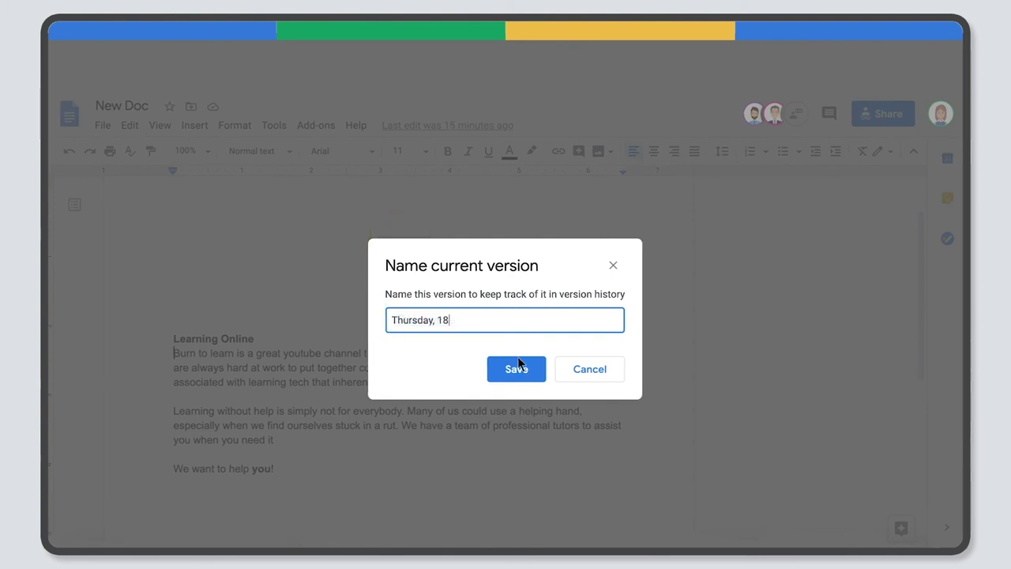
pyautogui.click(519, 364)
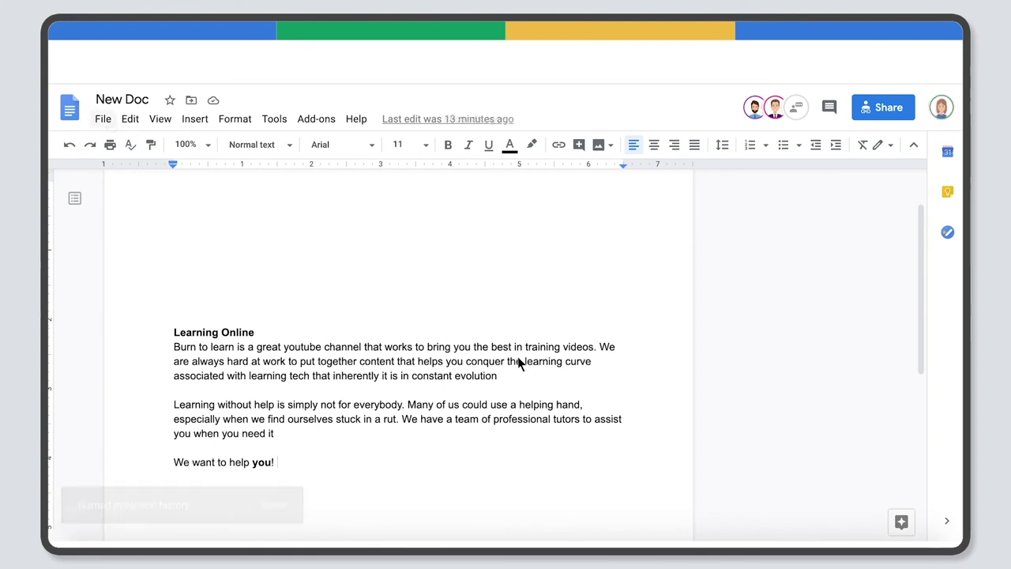
# Show the document's full version history.
pyautogui.click(103, 119)
pyautogui.moveTo(168, 332)
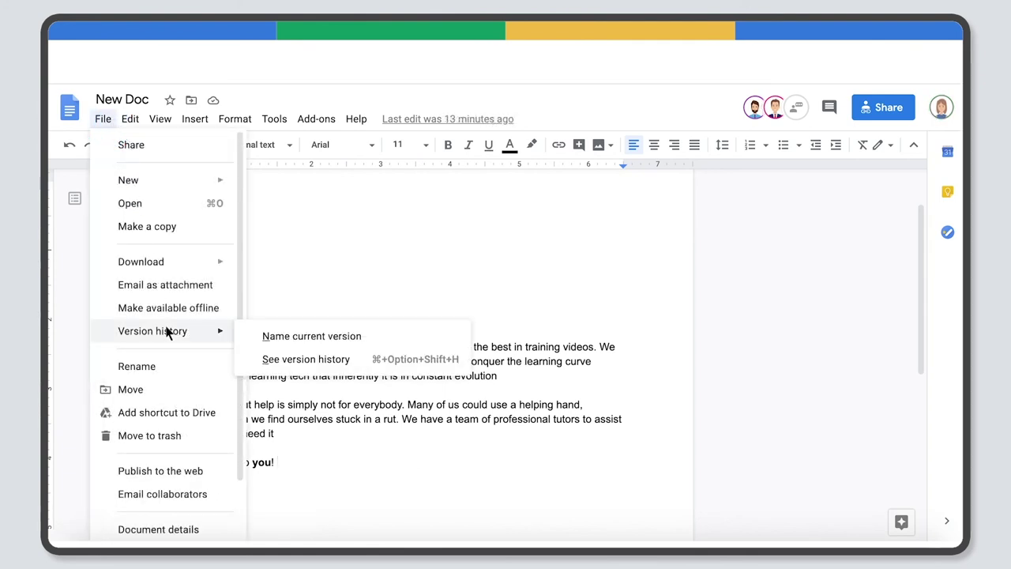
pyautogui.click(329, 360)
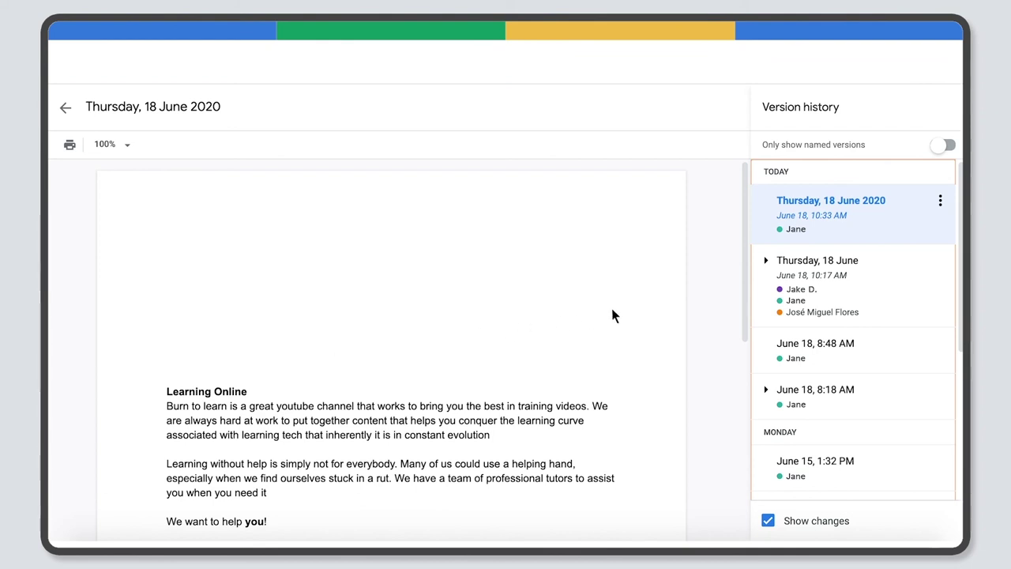
# Restore the Thursday, 18 June 10:17 AM version.
pyautogui.click(796, 285)
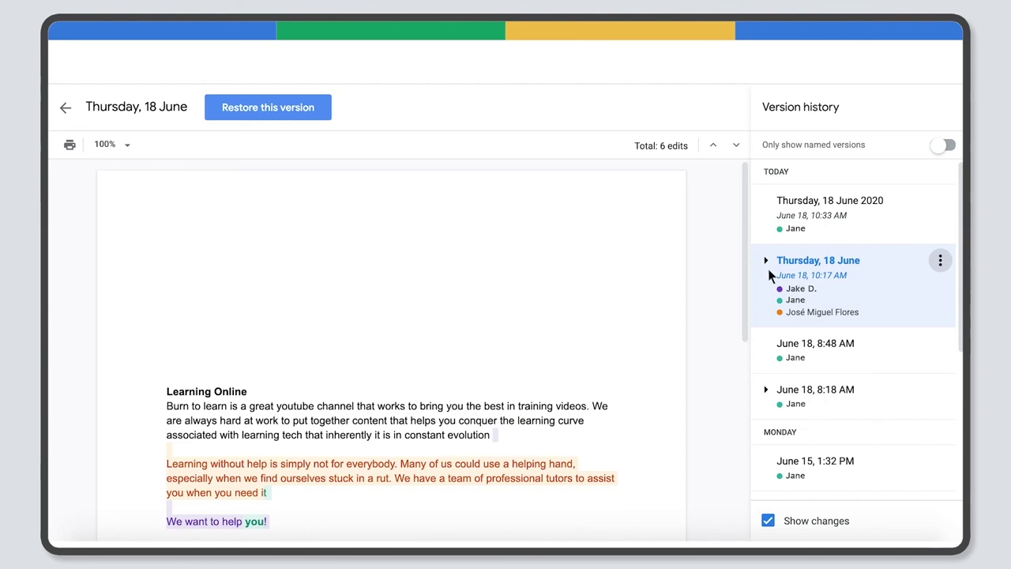
pyautogui.click(270, 109)
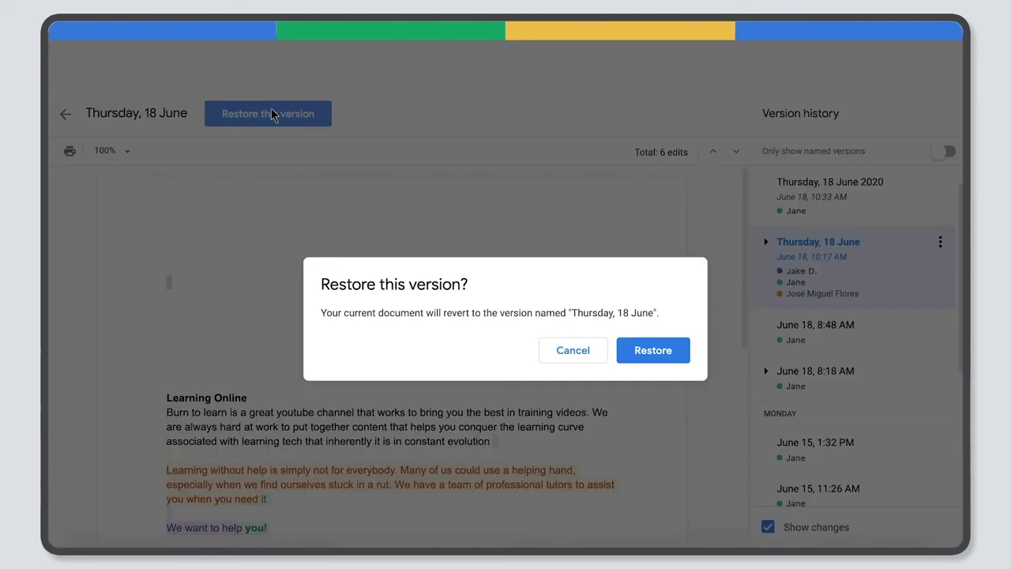
pyautogui.click(650, 348)
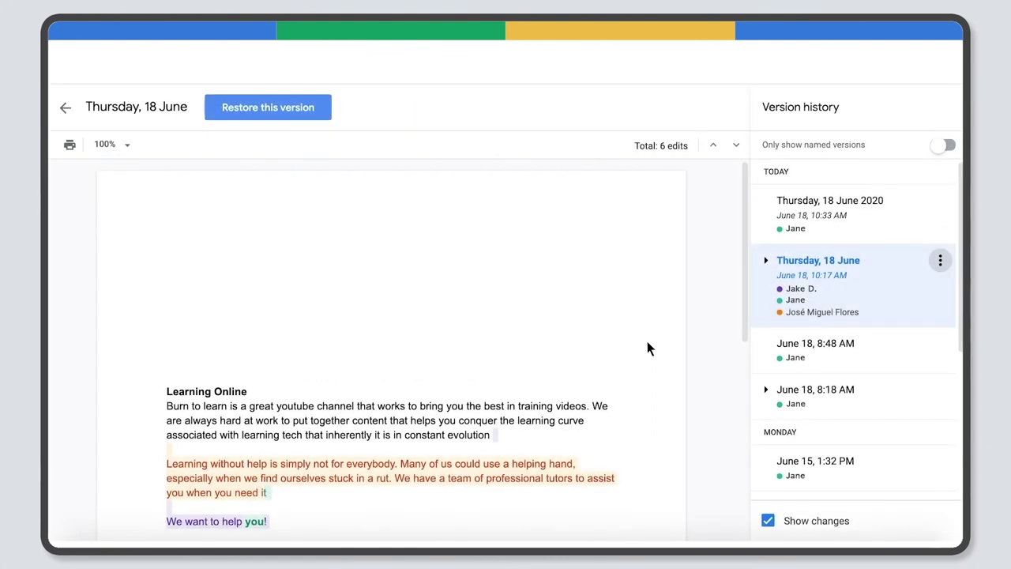
# Rename the restored version to 'Best' and make a copy of it.
pyautogui.click(940, 260)
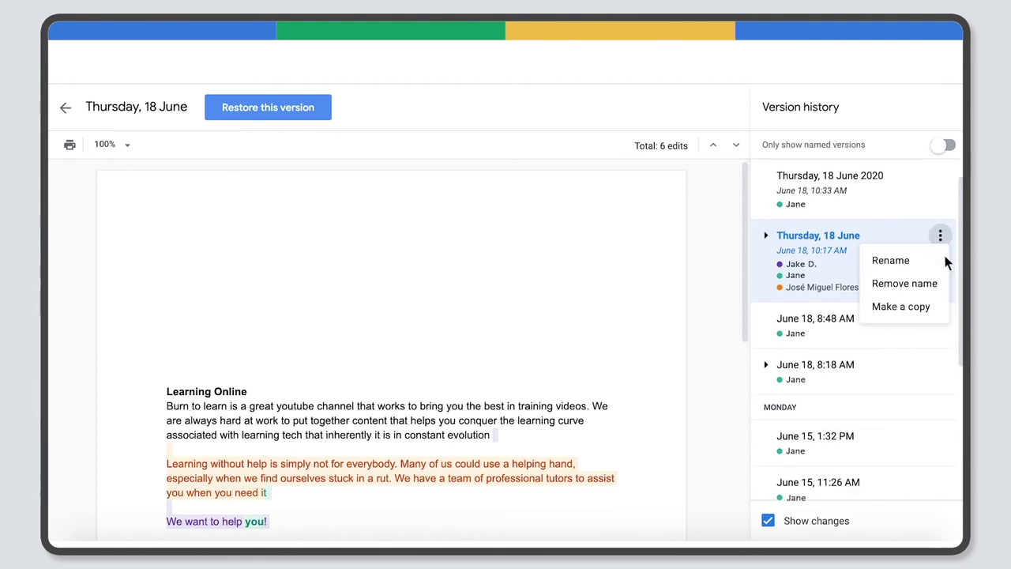
pyautogui.click(884, 261)
pyautogui.write('Best')
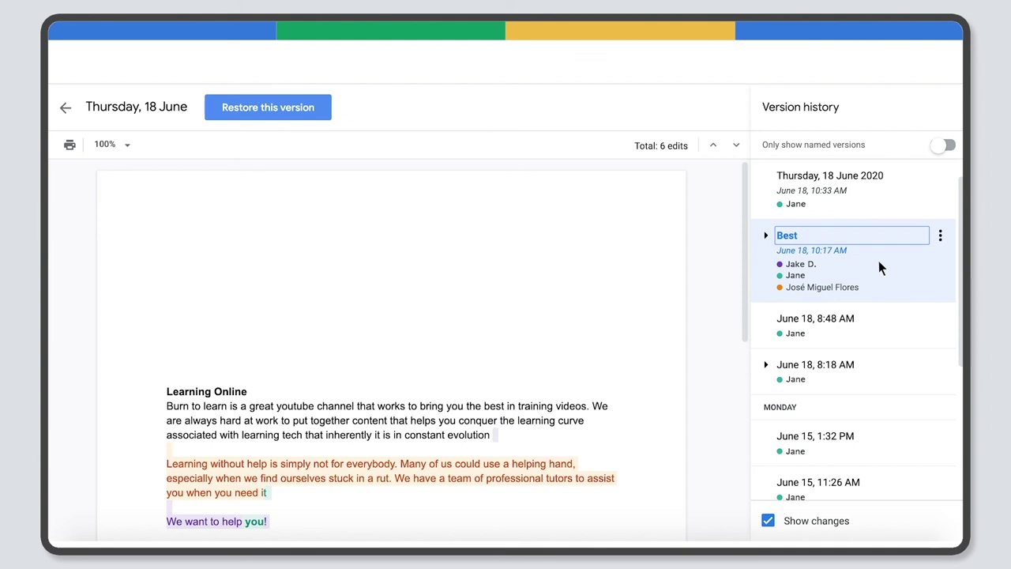
pyautogui.click(940, 237)
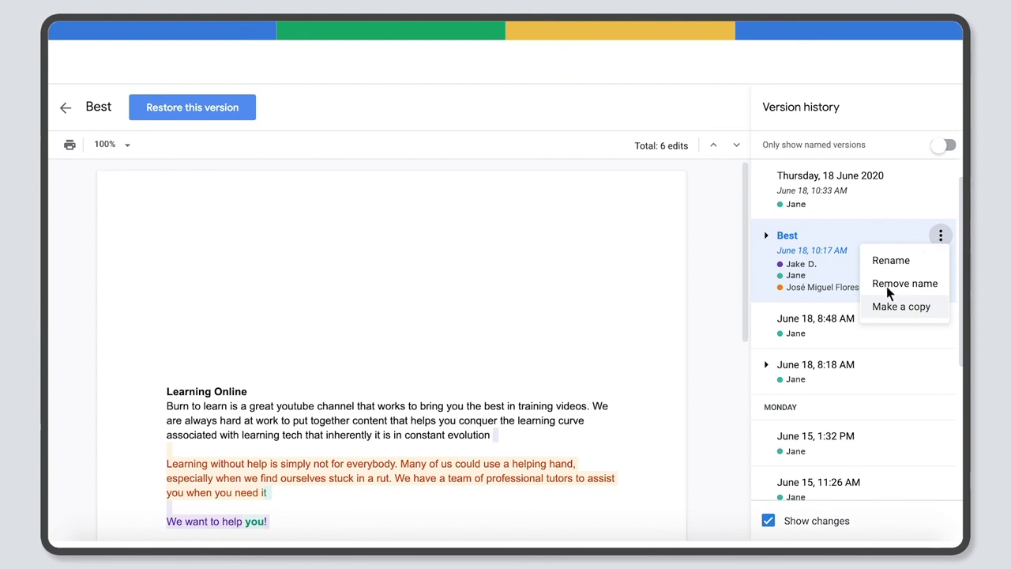
pyautogui.click(887, 306)
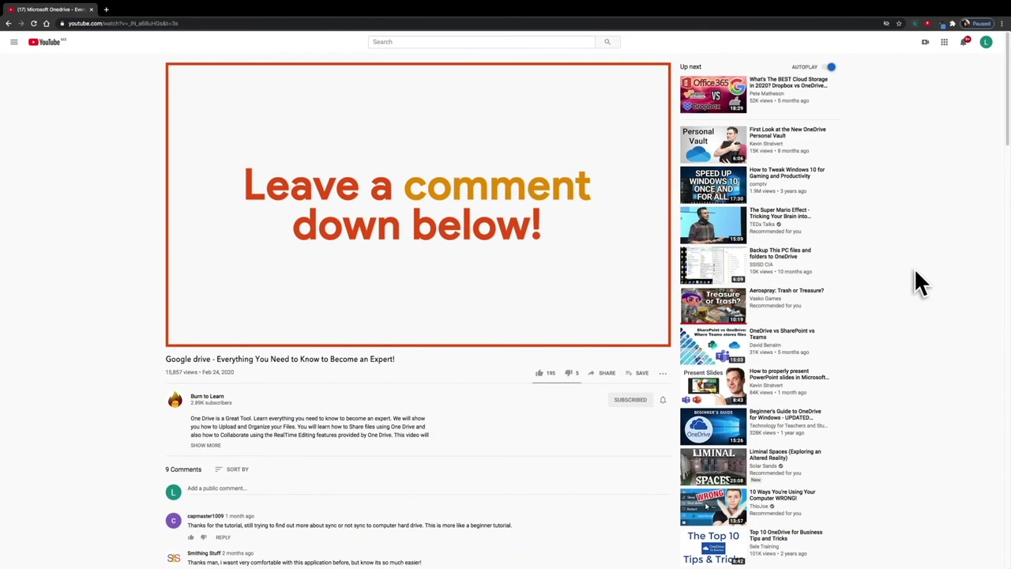
# Post 'This video is very nice!' as a public comment on the tutorial video.
pyautogui.click(260, 491)
pyautogui.write('This video i')
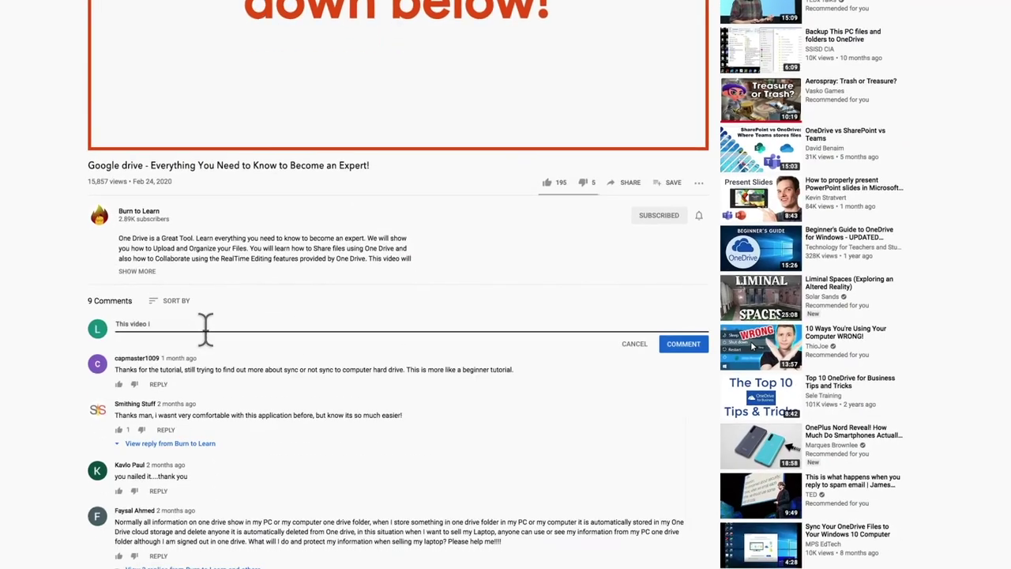
pyautogui.write('s very nice!')
pyautogui.click(698, 349)
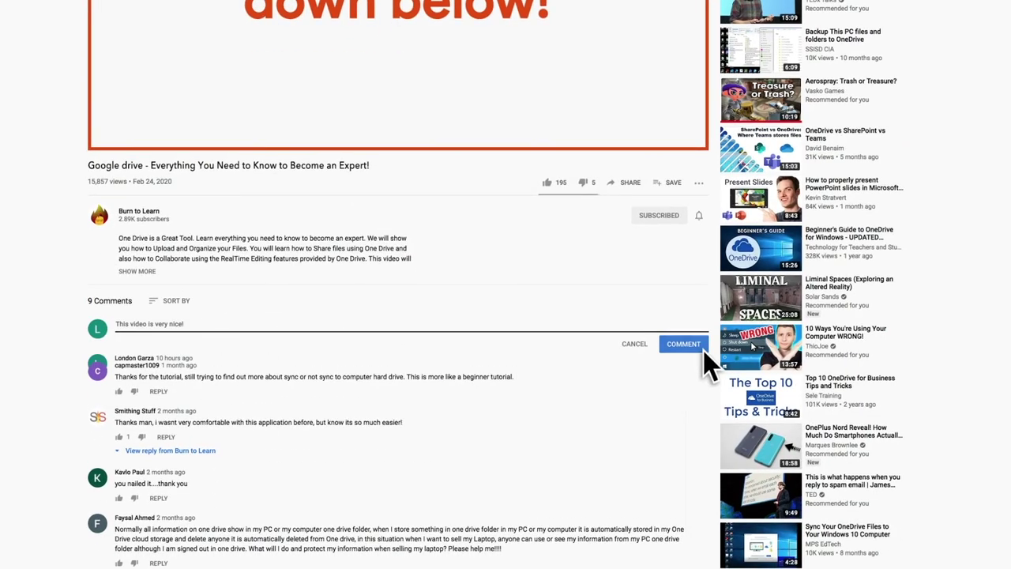